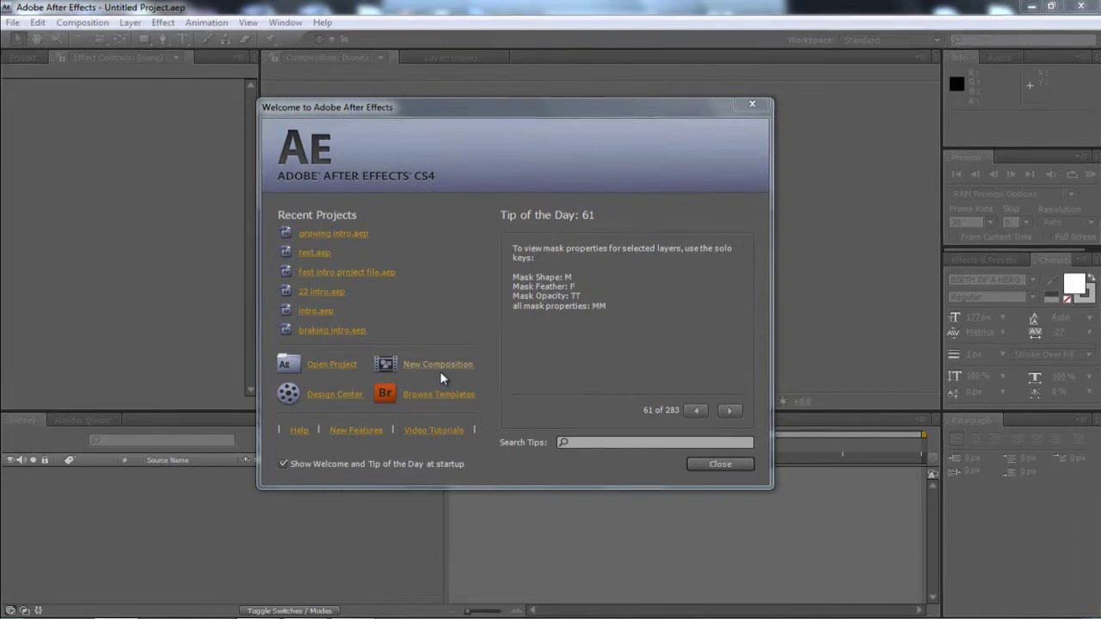
Step: Create Comp 1 with the HDV/HDTV 720 29.97 preset: 1280×720, ten seconds long
{"action": "left_click", "coordinate": [421, 362]}
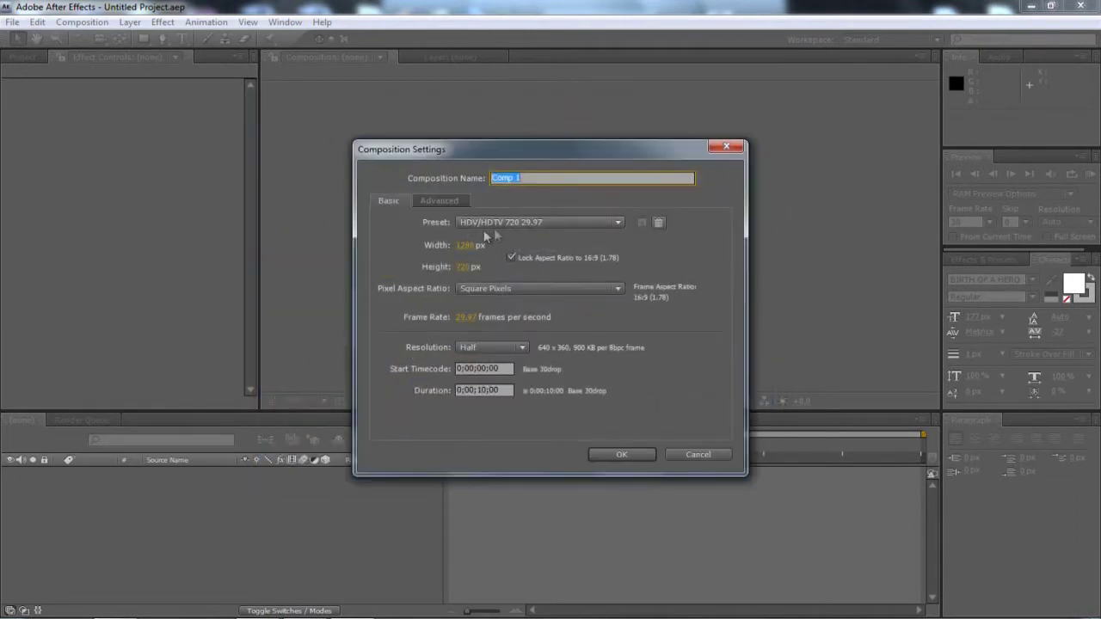
{"action": "left_click", "coordinate": [542, 221]}
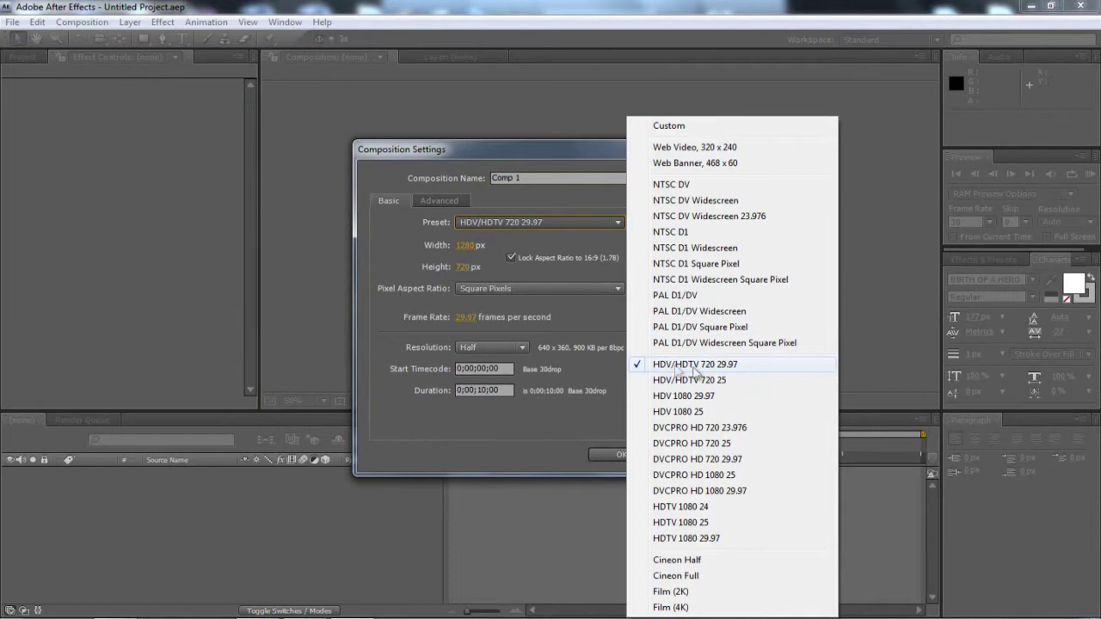
{"action": "left_click", "coordinate": [472, 438]}
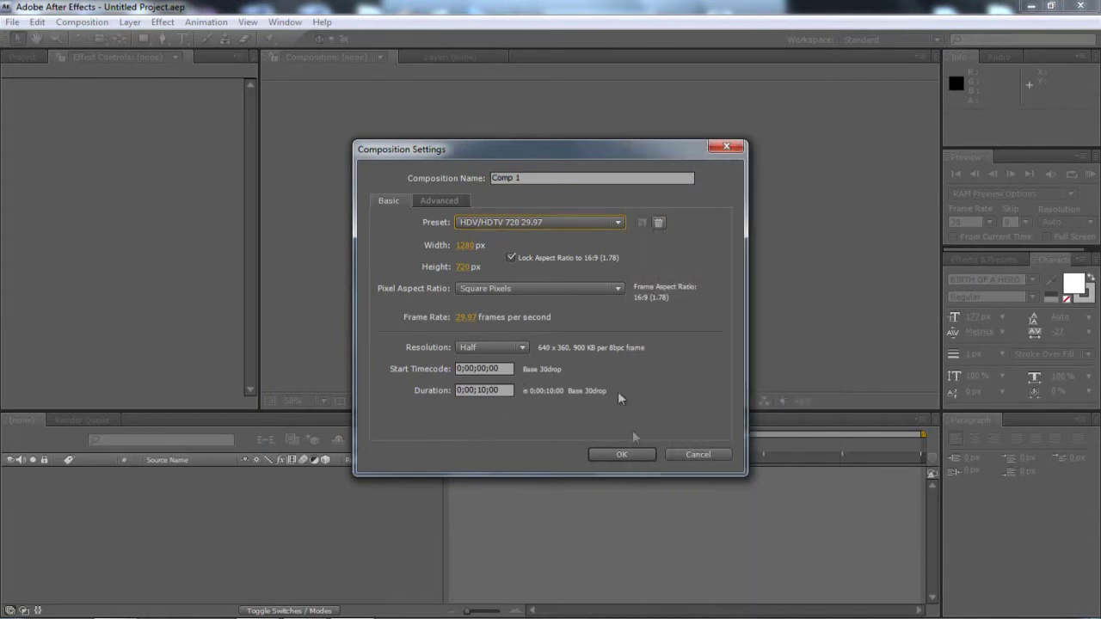
{"action": "left_click", "coordinate": [617, 452]}
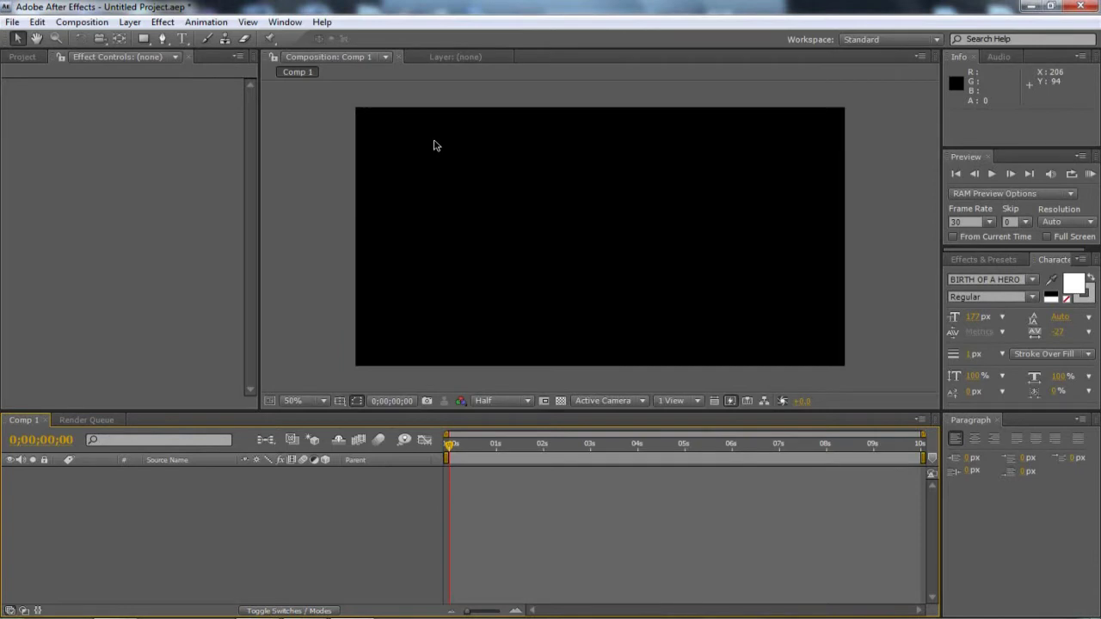
Step: Add a new full-frame black solid layer, Black Solid 1, to the composition
{"action": "left_click", "coordinate": [130, 21]}
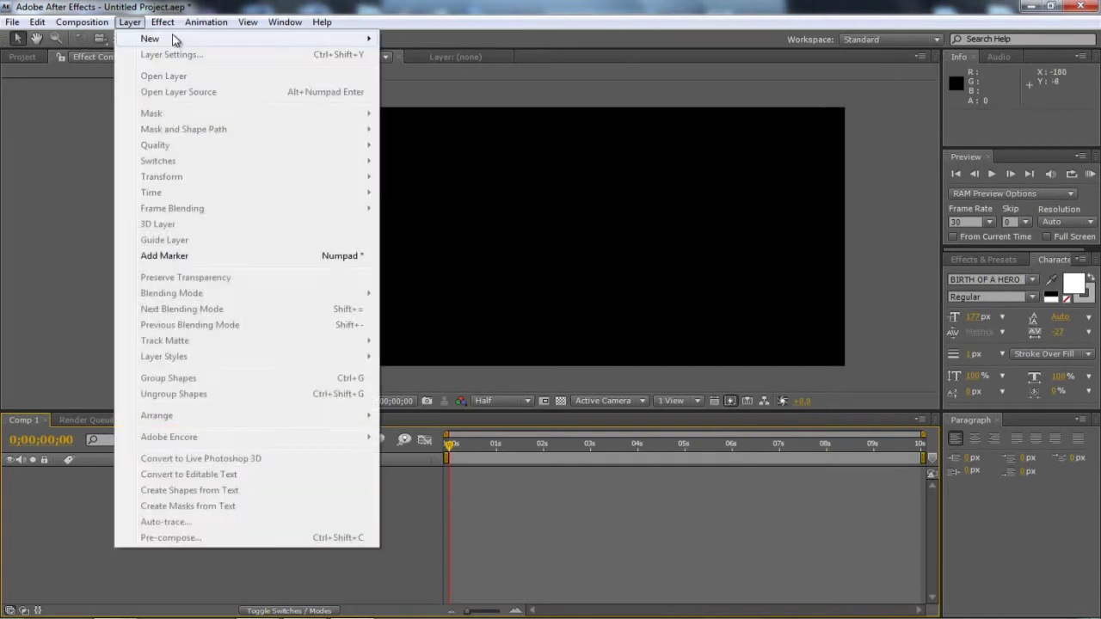
{"action": "mouse_move", "coordinate": [350, 38]}
{"action": "left_click", "coordinate": [430, 54]}
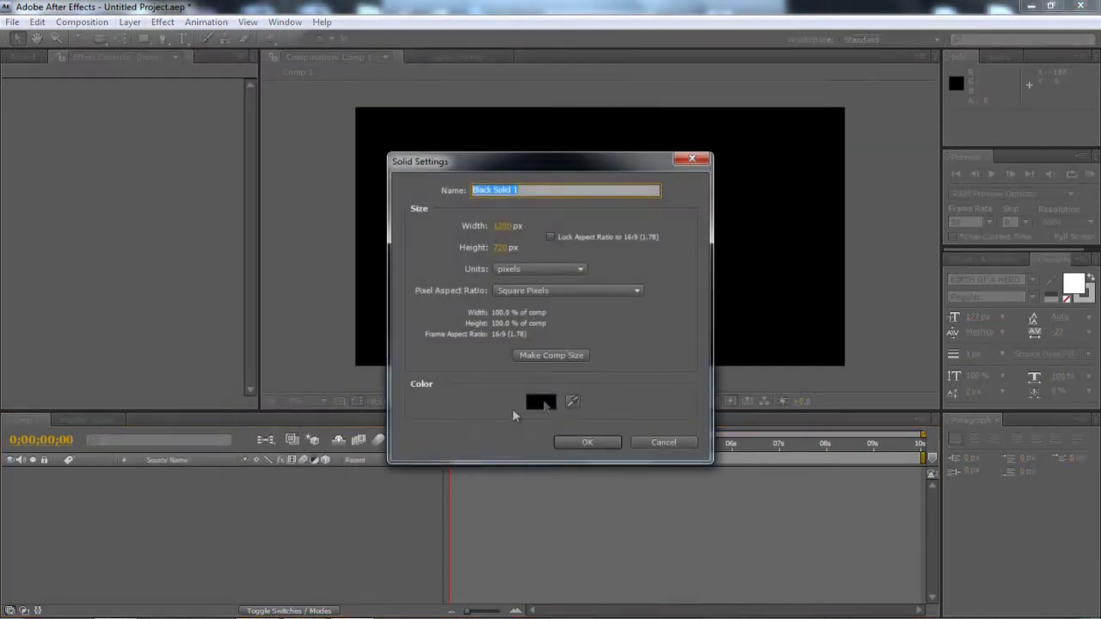
{"action": "left_click", "coordinate": [595, 445]}
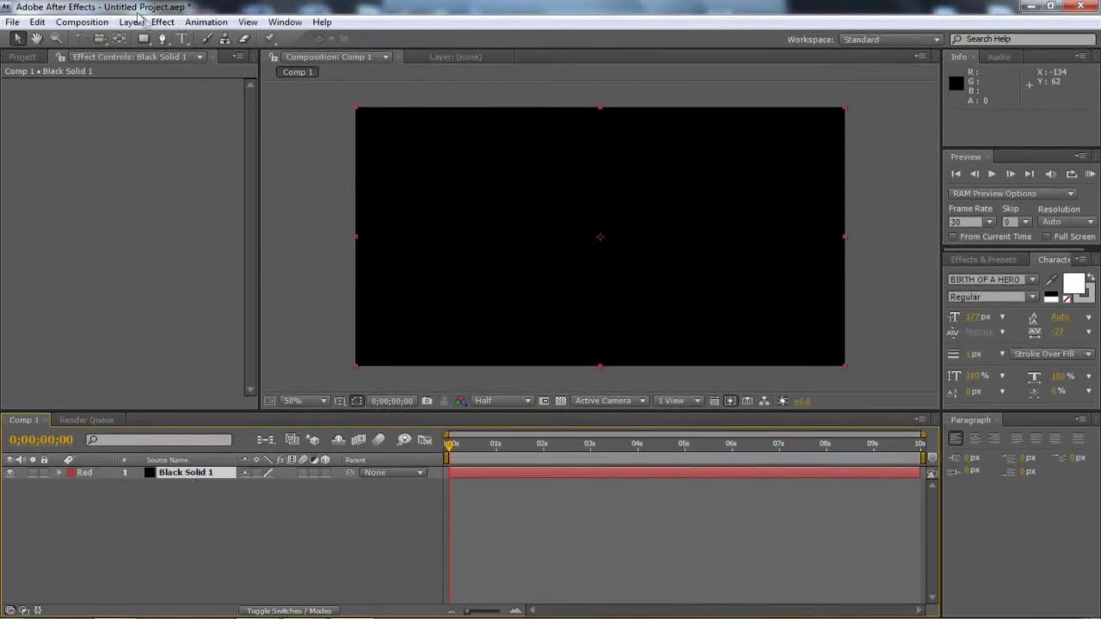
Step: Apply the Generate > Ramp effect to the solid for a black-to-white gradient
{"action": "left_click", "coordinate": [162, 21]}
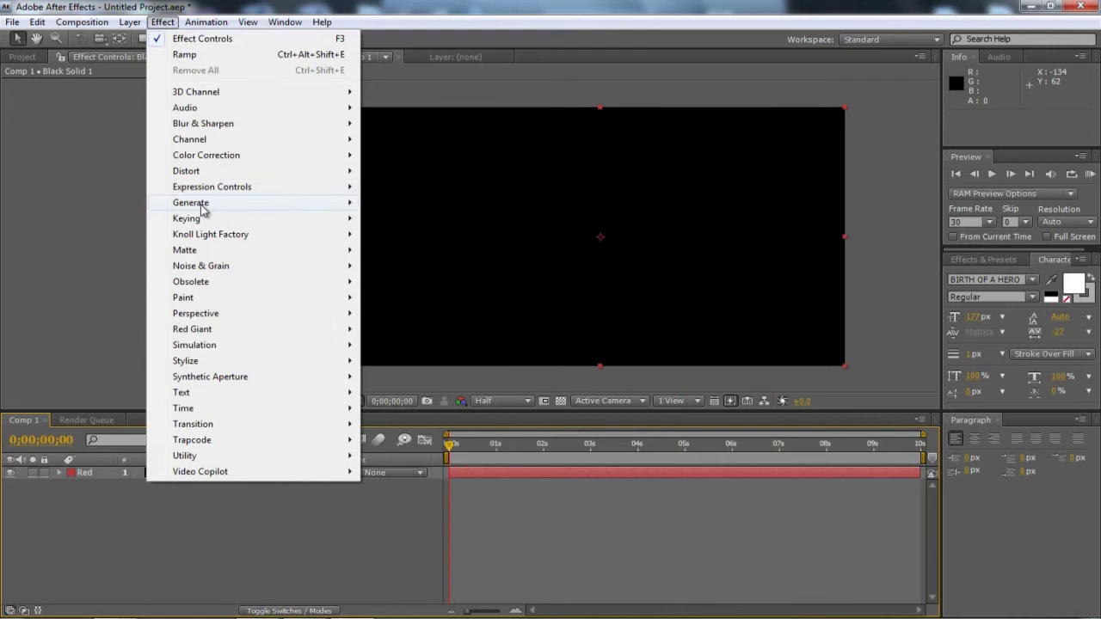
{"action": "mouse_move", "coordinate": [245, 204]}
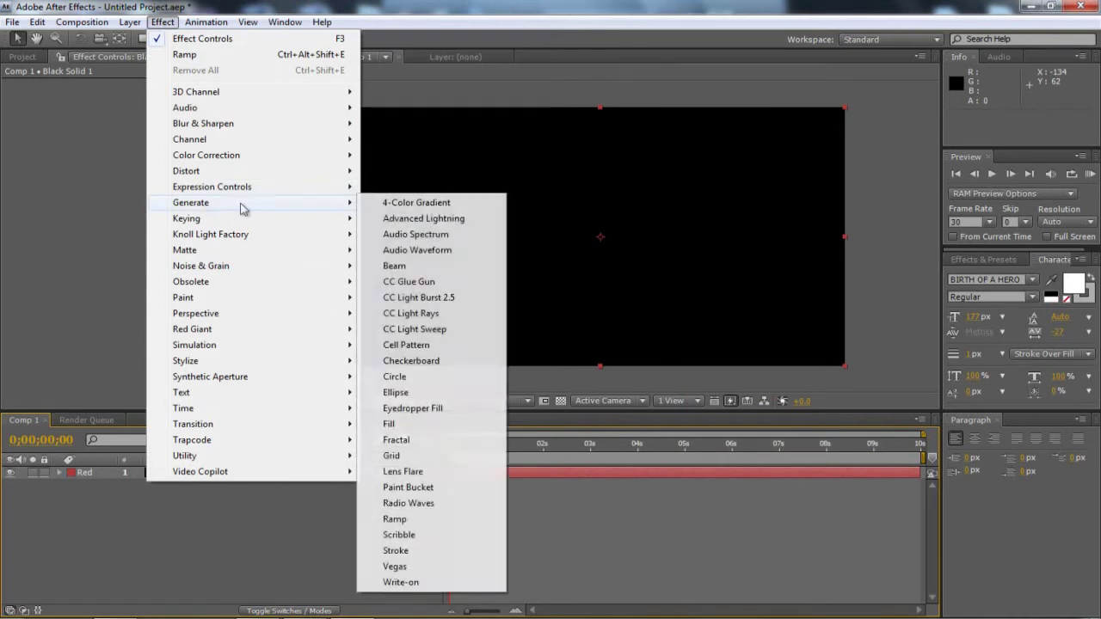
{"action": "left_click", "coordinate": [401, 519]}
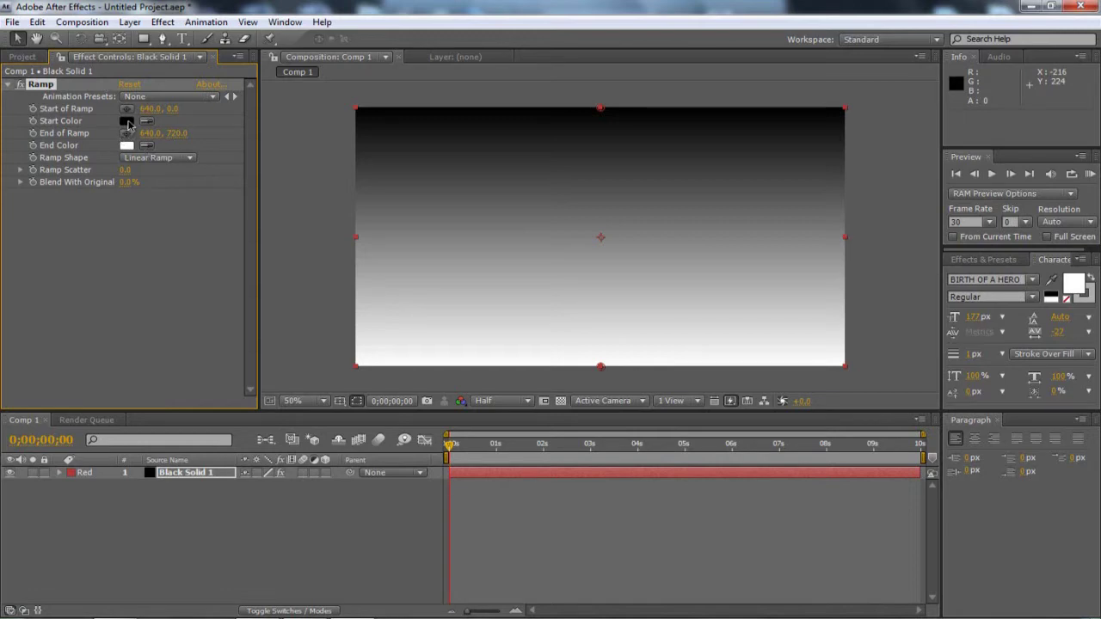
Step: Set the Ramp Start Color to bright magenta FF00D8
{"action": "left_click", "coordinate": [125, 122]}
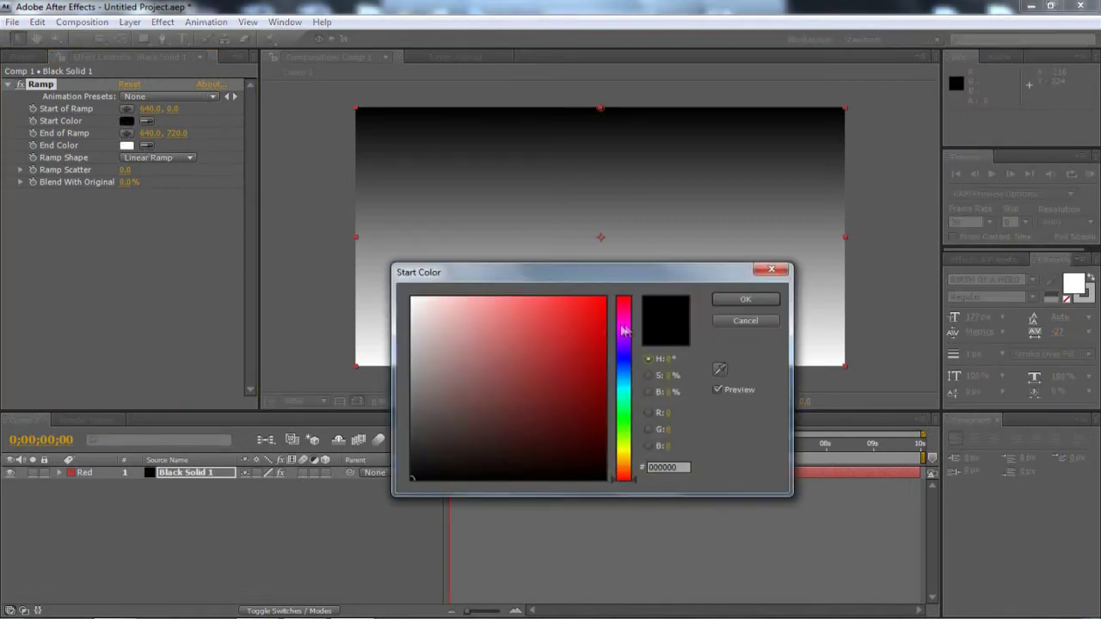
{"action": "left_click", "coordinate": [624, 325]}
{"action": "left_click_drag", "start_coordinate": [599, 324], "coordinate": [626, 290]}
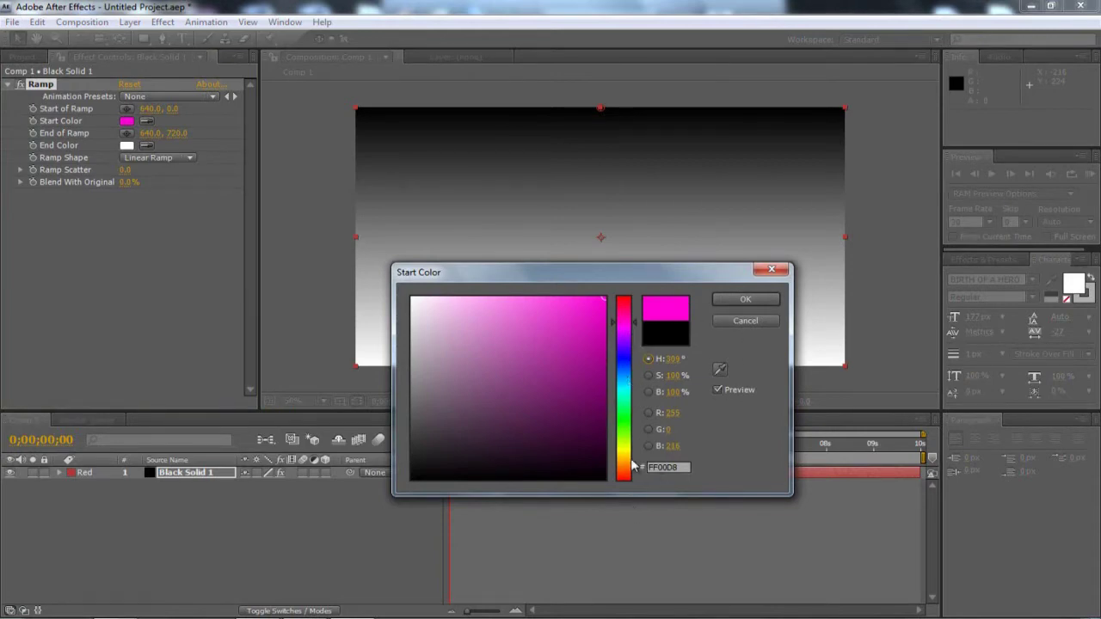
{"action": "left_click", "coordinate": [651, 468]}
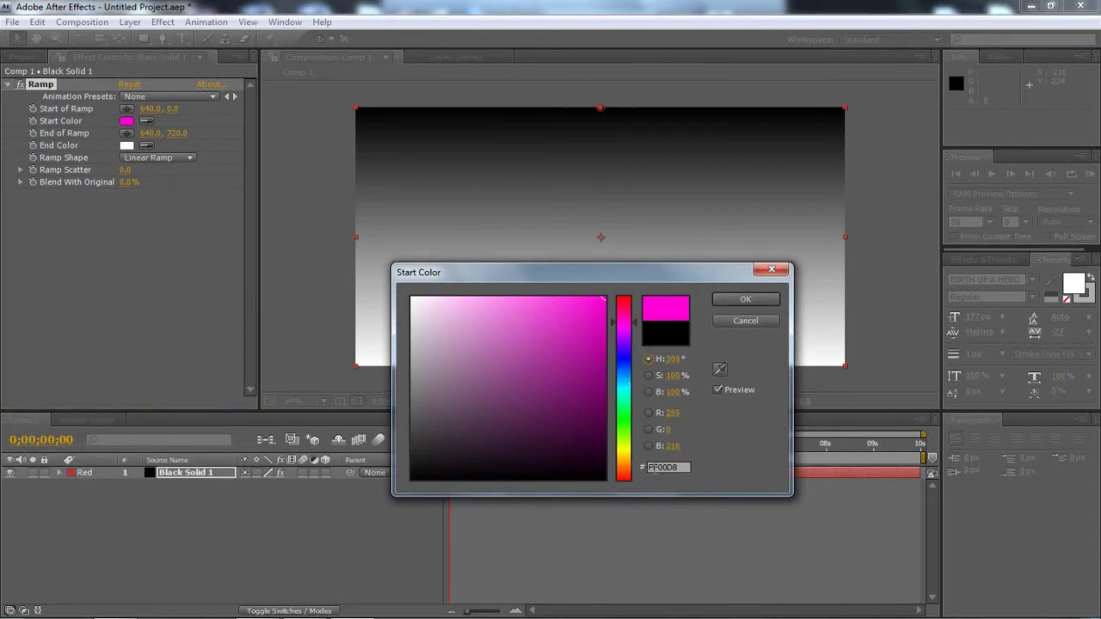
{"action": "left_click", "coordinate": [765, 301]}
Step: Set the Ramp End Color to purple C500C3
{"action": "left_click", "coordinate": [127, 146]}
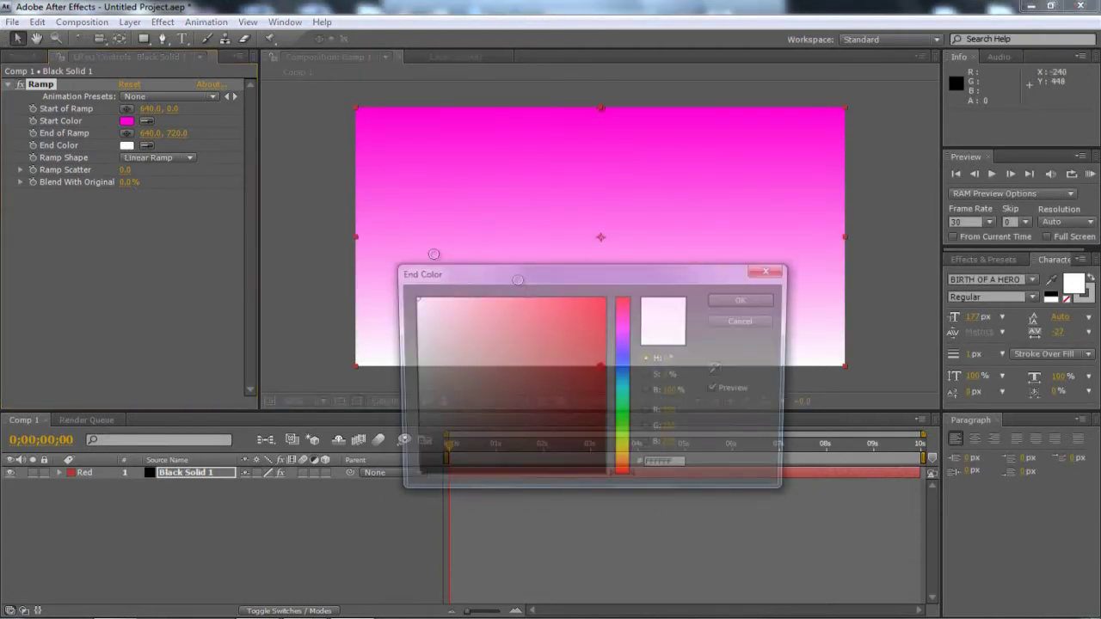
{"action": "left_click", "coordinate": [621, 334]}
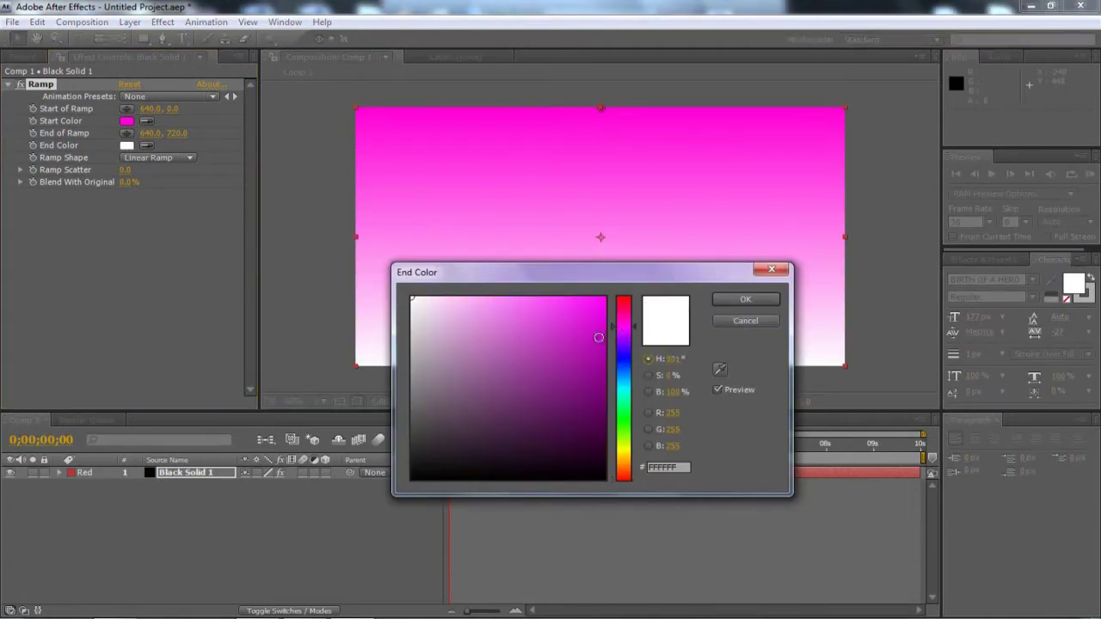
{"action": "left_click", "coordinate": [604, 363]}
{"action": "left_click", "coordinate": [603, 337]}
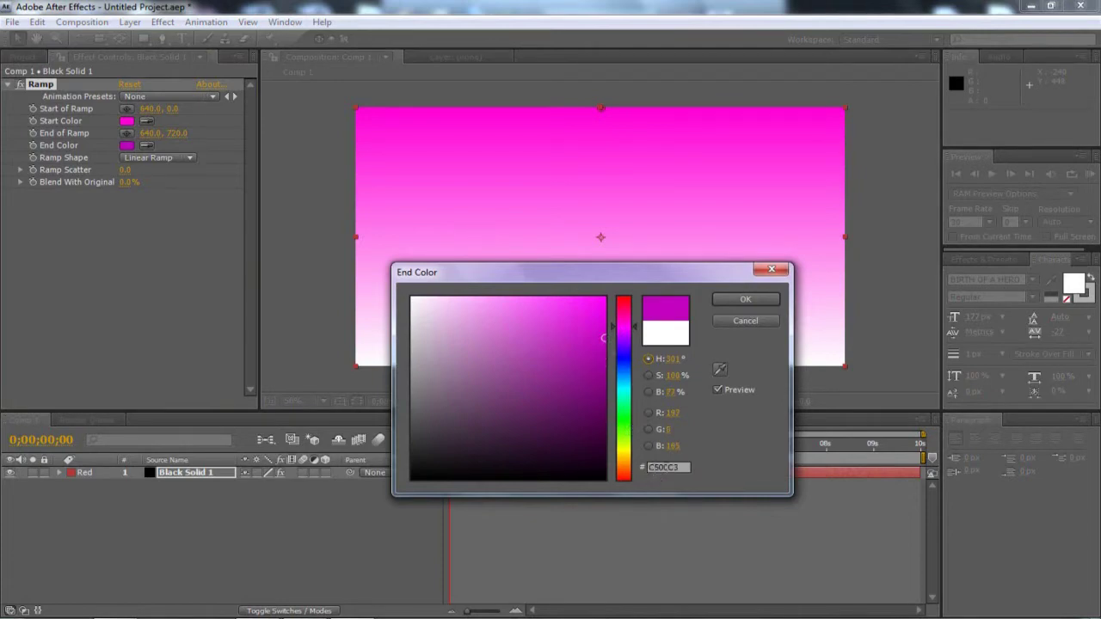
{"action": "left_click", "coordinate": [745, 298]}
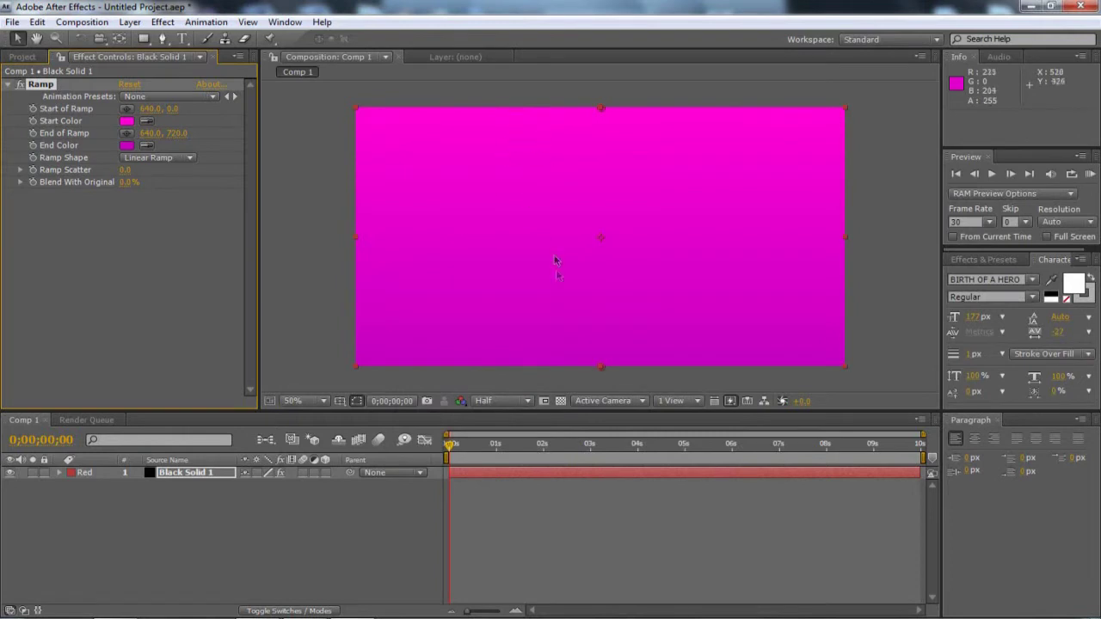
Step: Change Ramp Shape to Radial Ramp, then deselect the background layer
{"action": "left_click", "coordinate": [145, 158]}
{"action": "left_click", "coordinate": [154, 177]}
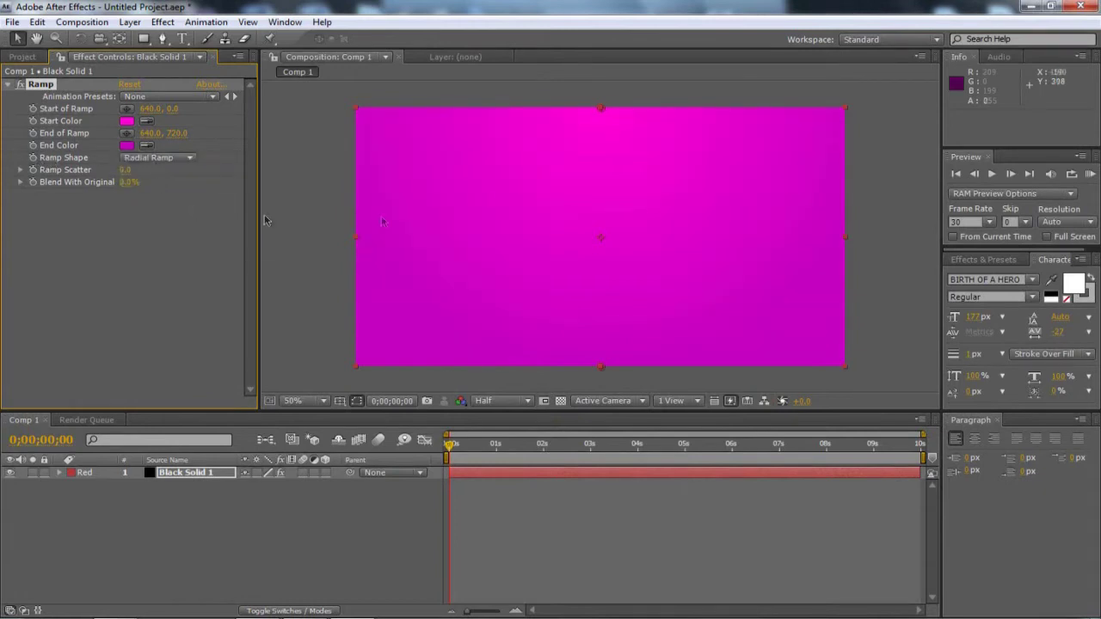
{"action": "left_click", "coordinate": [307, 233]}
{"action": "left_click", "coordinate": [514, 158]}
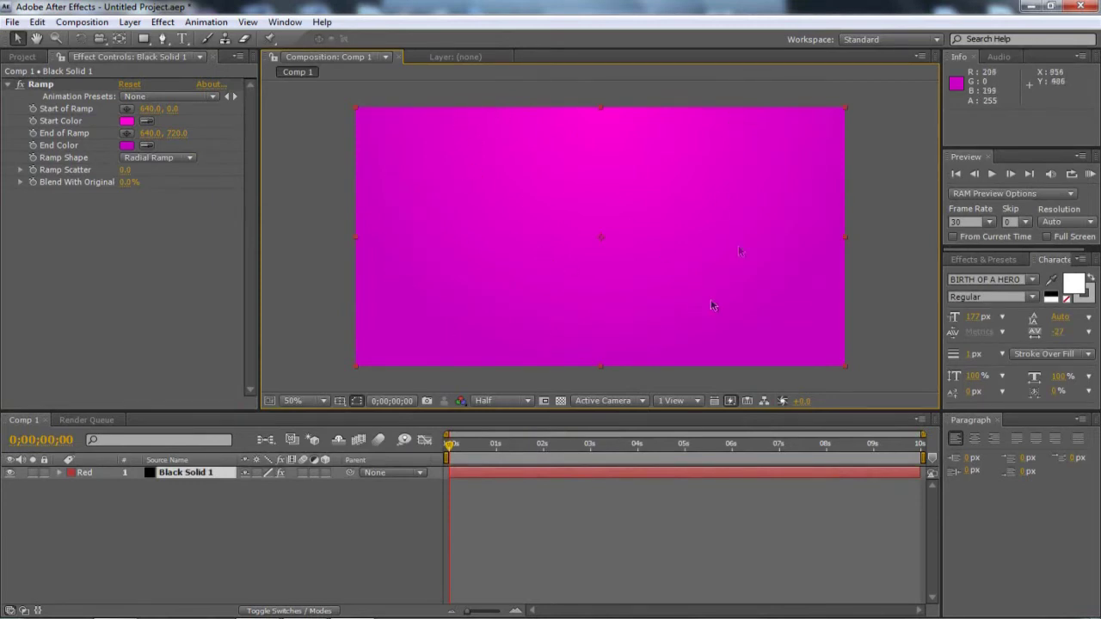
{"action": "left_click", "coordinate": [290, 246]}
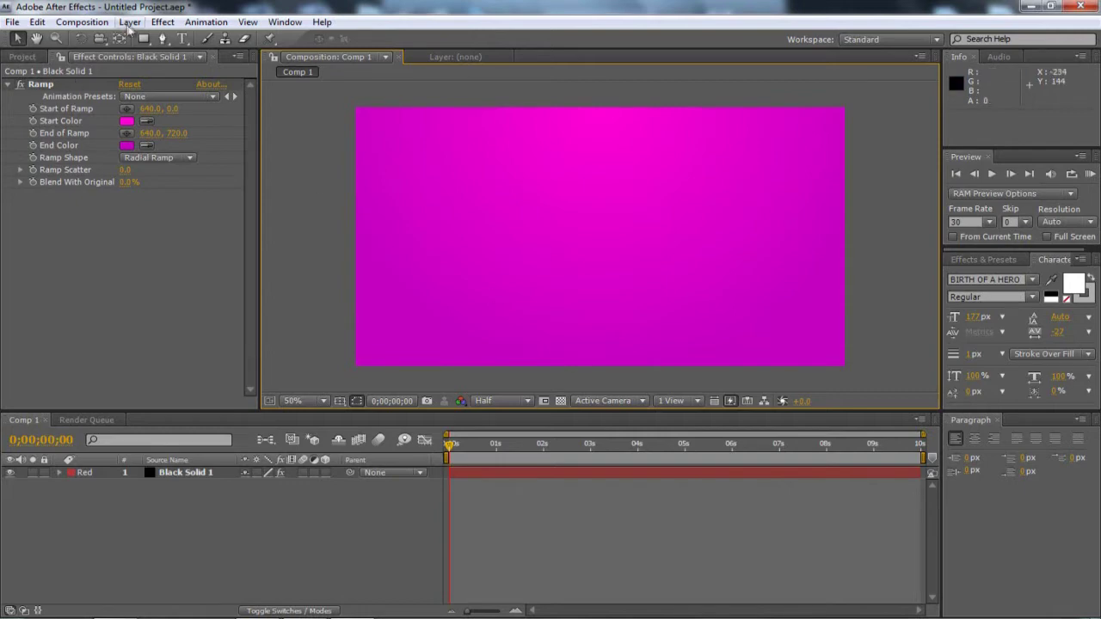
Step: Dismiss the open menu and create a text layer with the Horizontal Type Tool
{"action": "left_click", "coordinate": [155, 23]}
{"action": "left_click", "coordinate": [40, 283]}
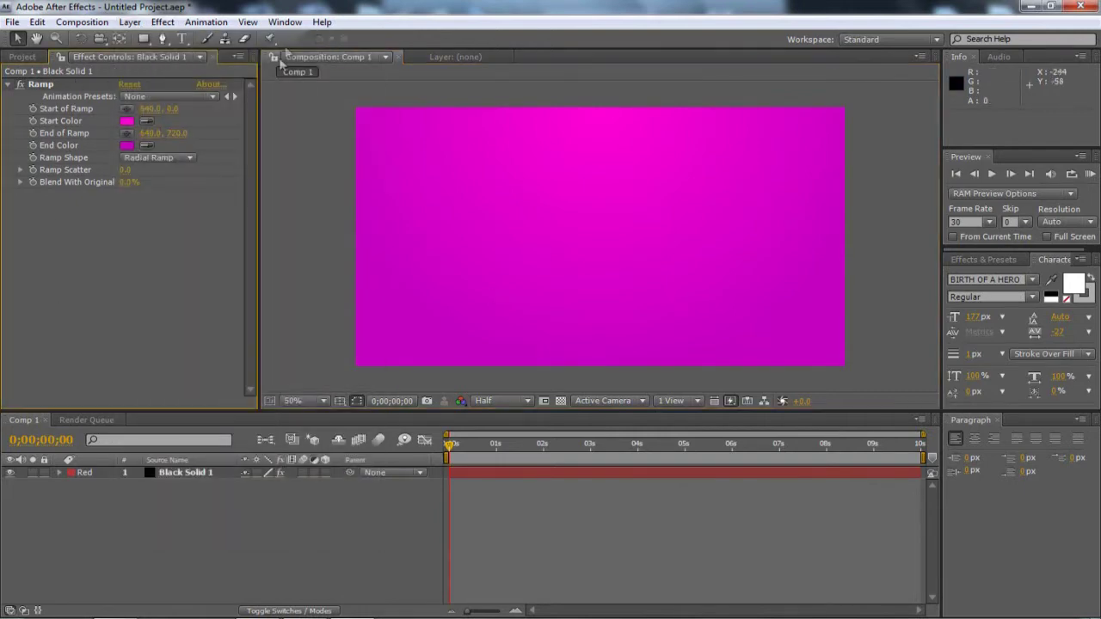
{"action": "left_click", "coordinate": [184, 39]}
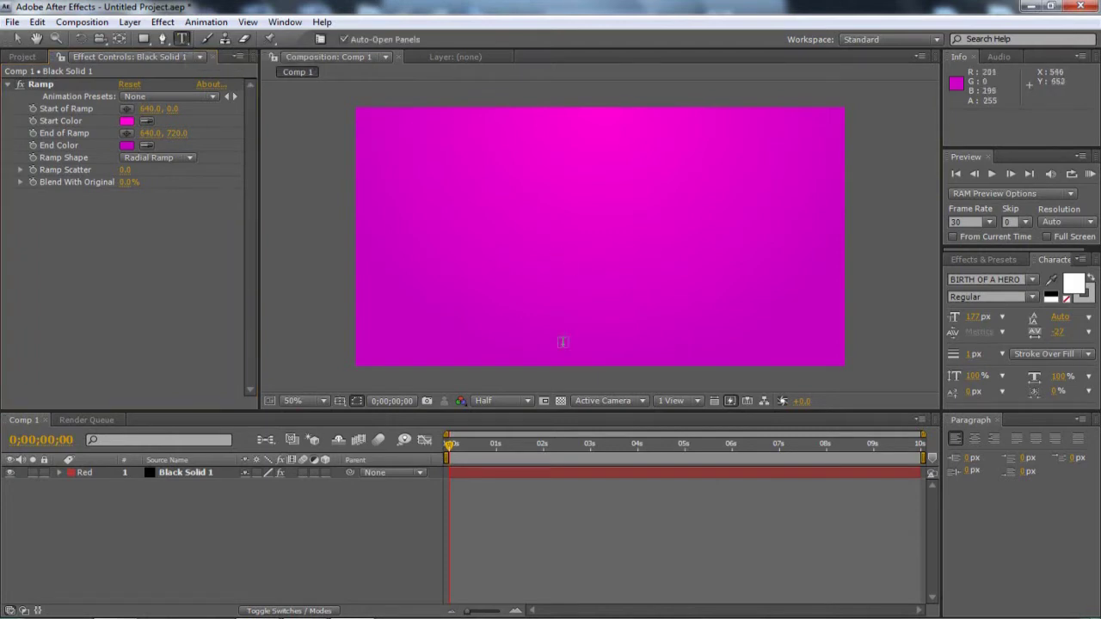
{"action": "left_click", "coordinate": [431, 258]}
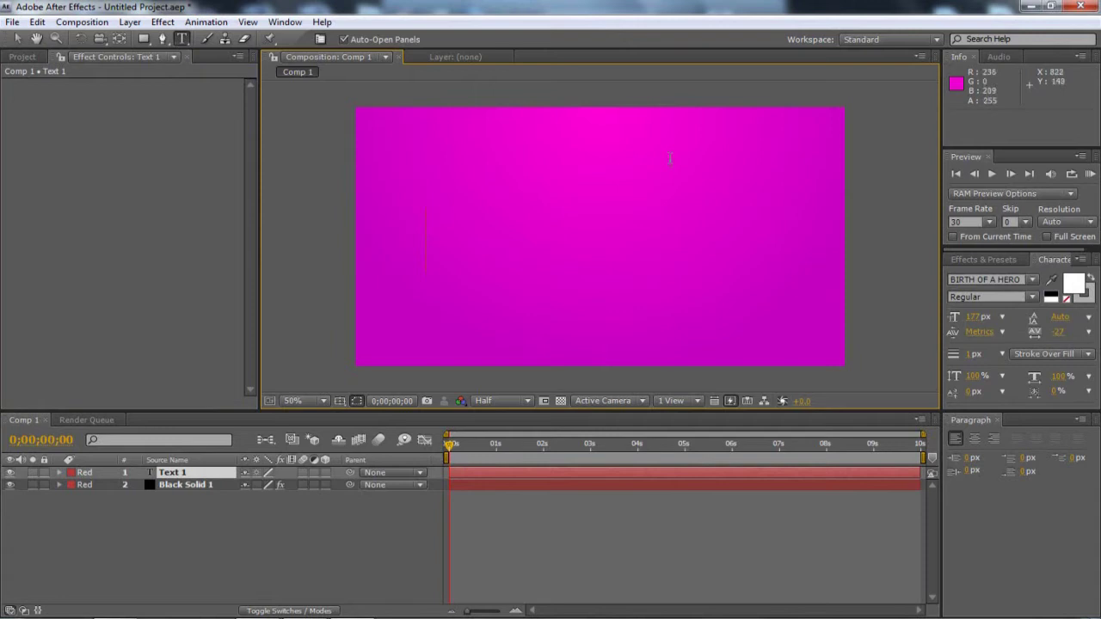
Step: Look through the workspace layout options and close them without changing anything
{"action": "left_click", "coordinate": [285, 21]}
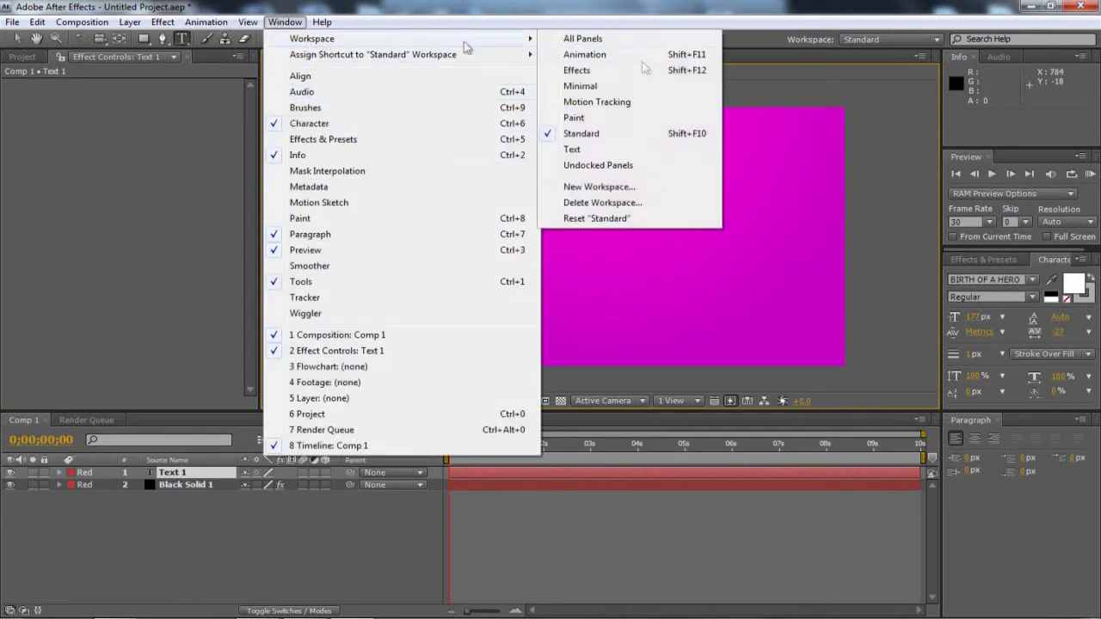
{"action": "mouse_move", "coordinate": [326, 43]}
{"action": "left_click", "coordinate": [102, 233]}
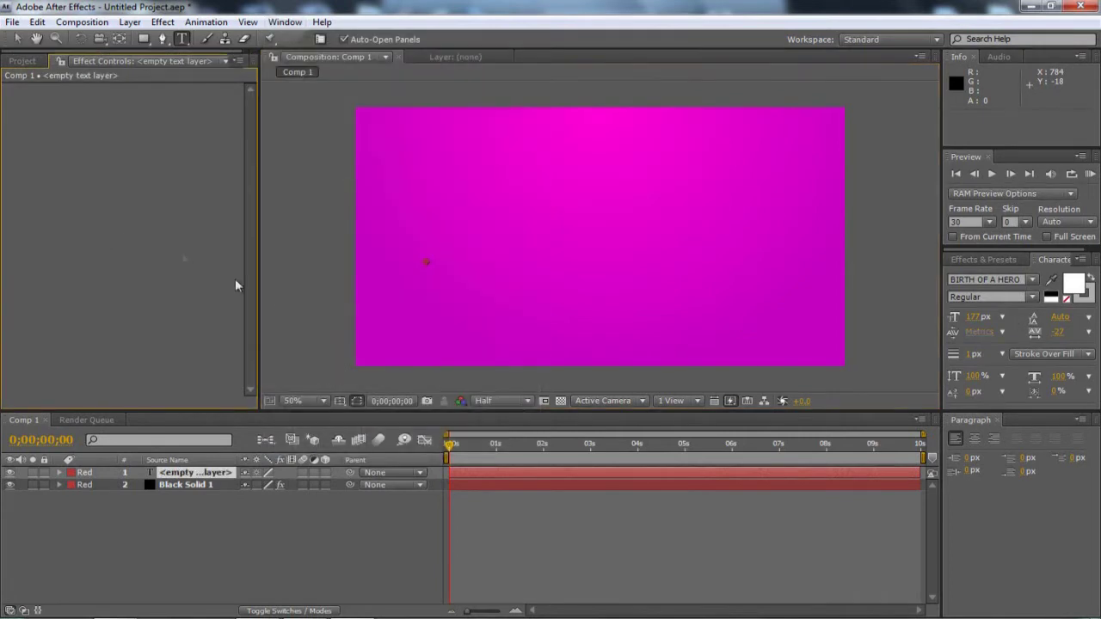
Step: Delete the empty text layer and type 'PureCreativeDesigns' on a new text layer
{"action": "left_click", "coordinate": [213, 478]}
{"action": "key", "text": "Delete"}
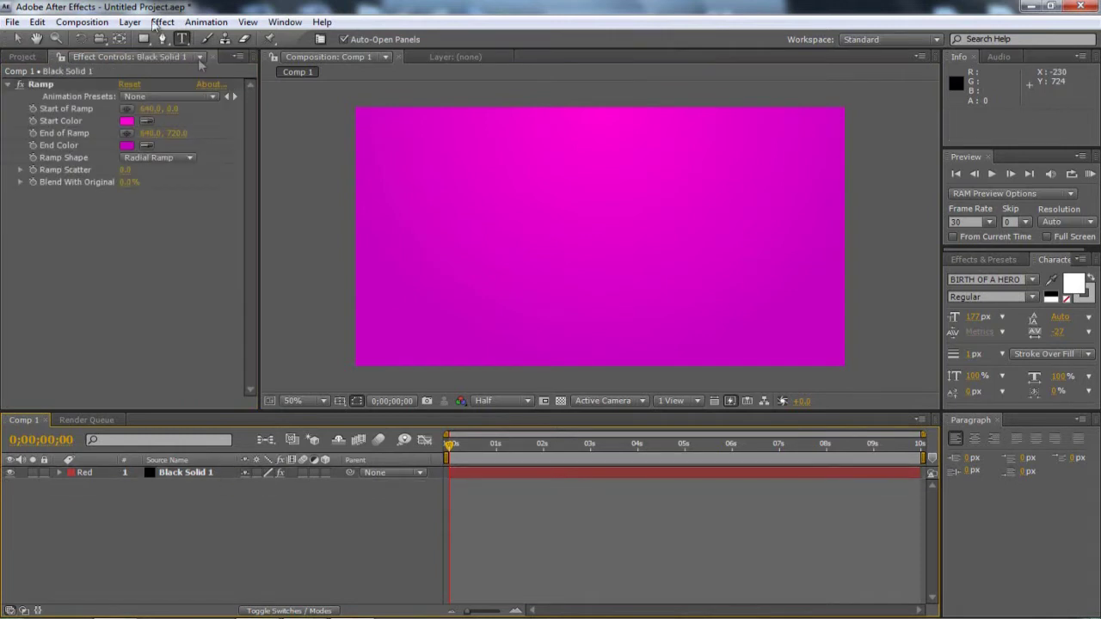
{"action": "left_click", "coordinate": [466, 261]}
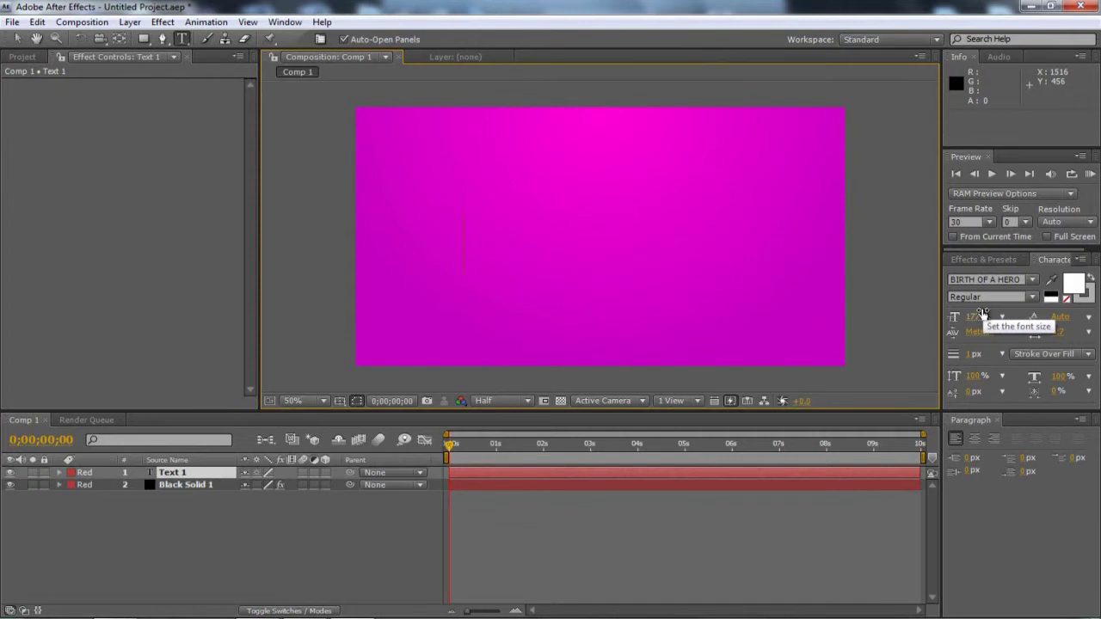
{"action": "type", "text": "PureC"}
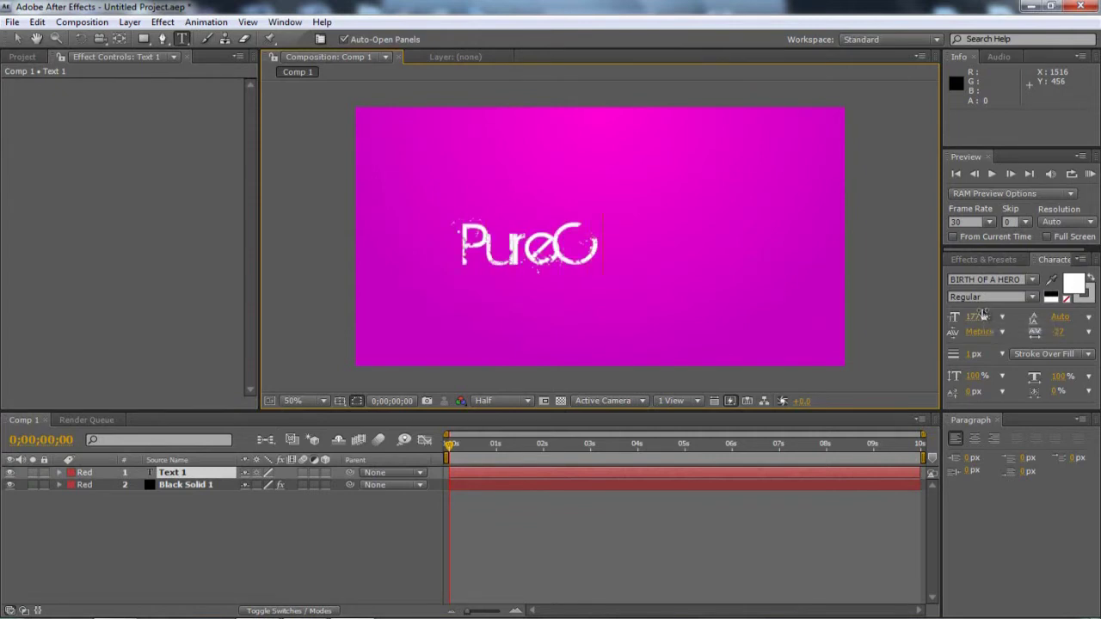
{"action": "type", "text": "reative"}
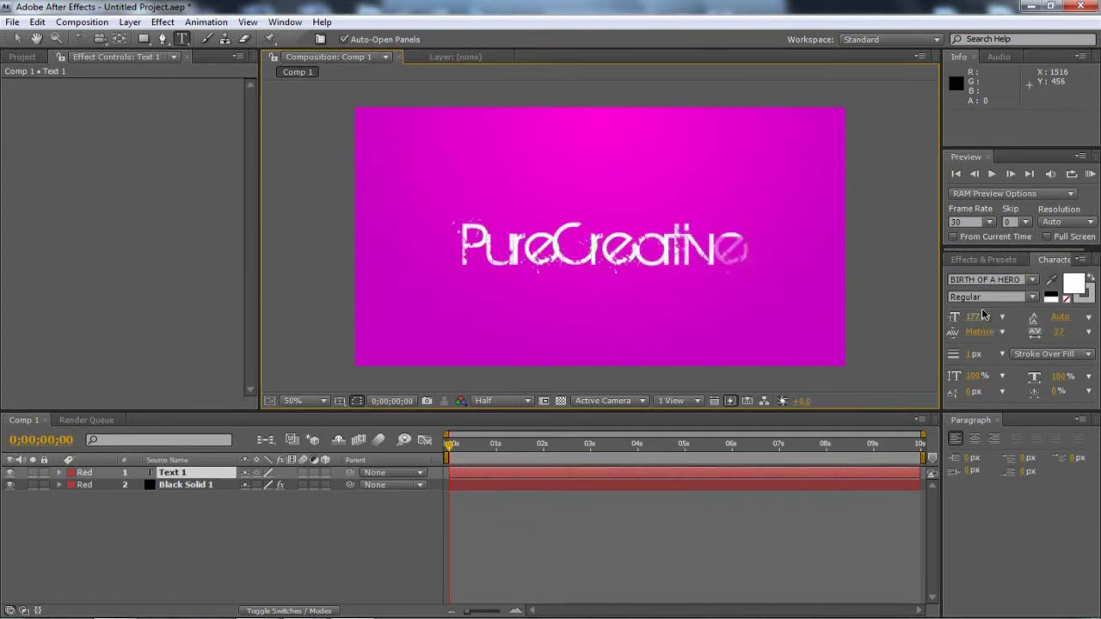
{"action": "type", "text": "Desig"}
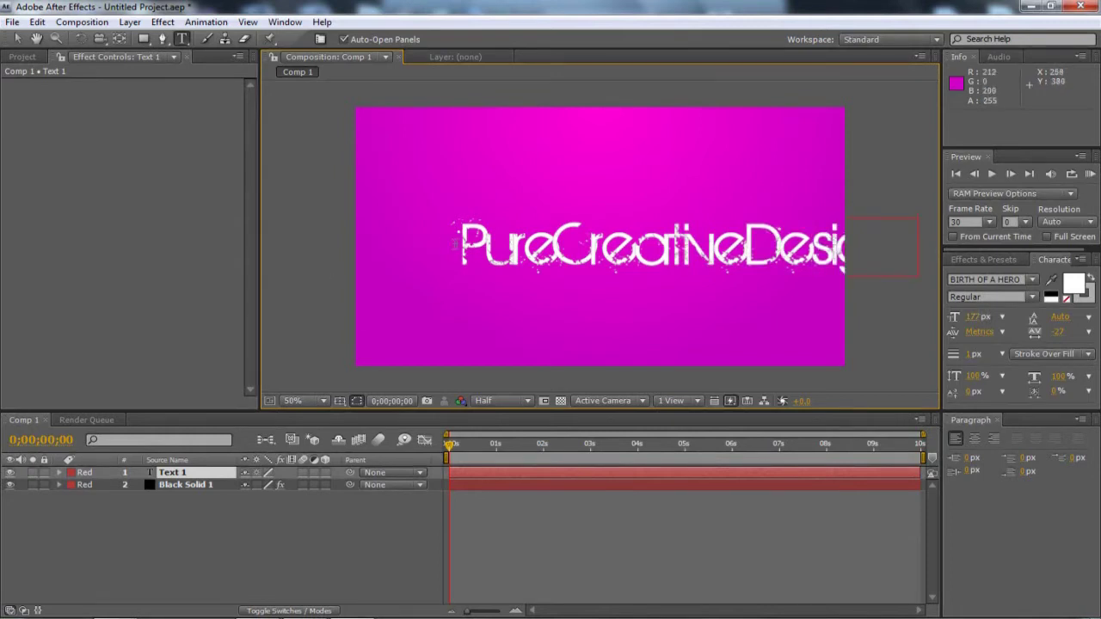
Step: Finish editing the title and drag it left to centre it in frame
{"action": "left_click_drag", "start_coordinate": [456, 250], "coordinate": [860, 254]}
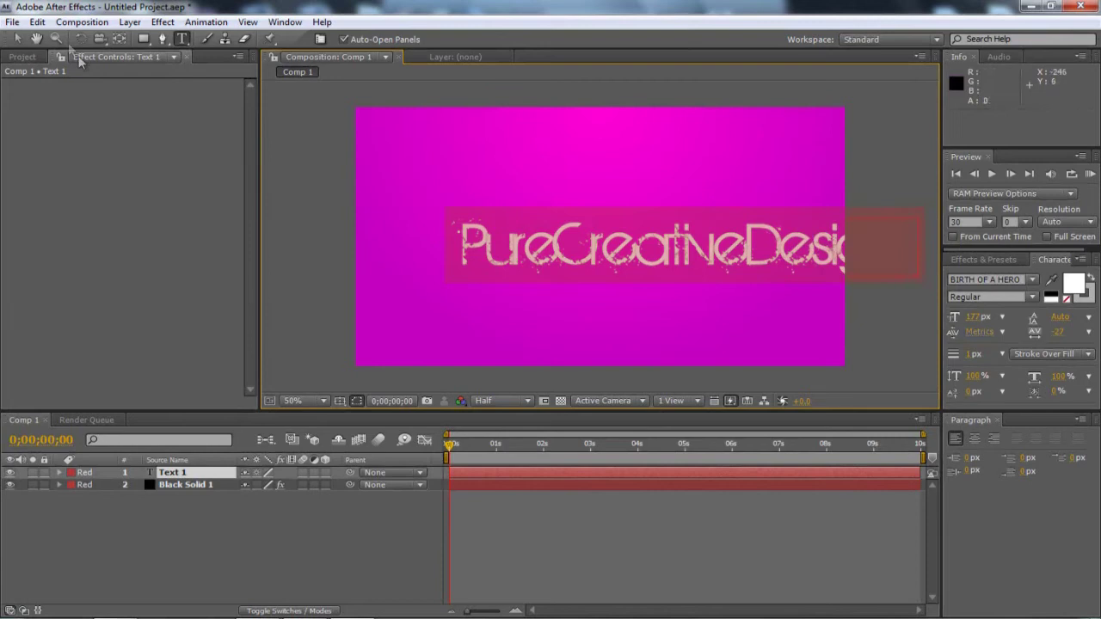
{"action": "left_click", "coordinate": [13, 39]}
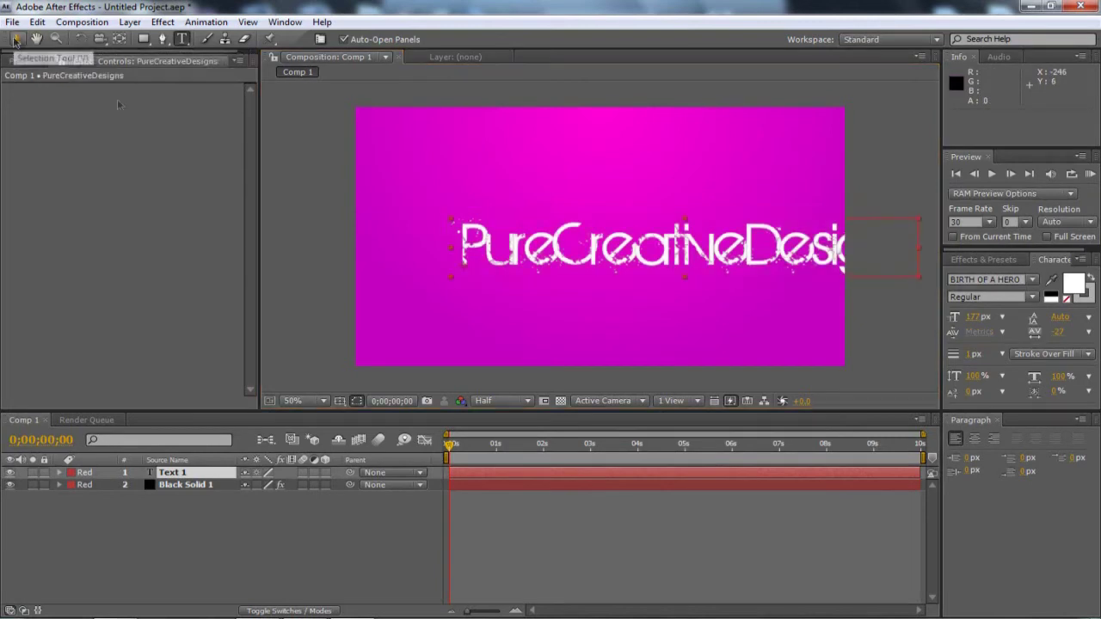
{"action": "left_click_drag", "start_coordinate": [684, 245], "coordinate": [592, 241]}
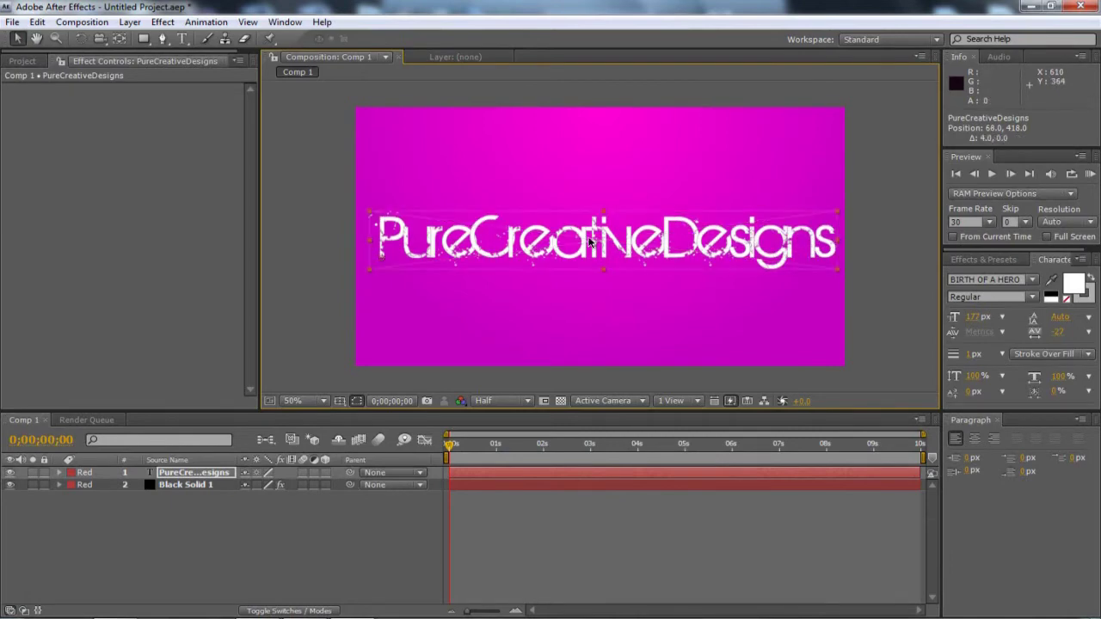
{"action": "left_click", "coordinate": [595, 325]}
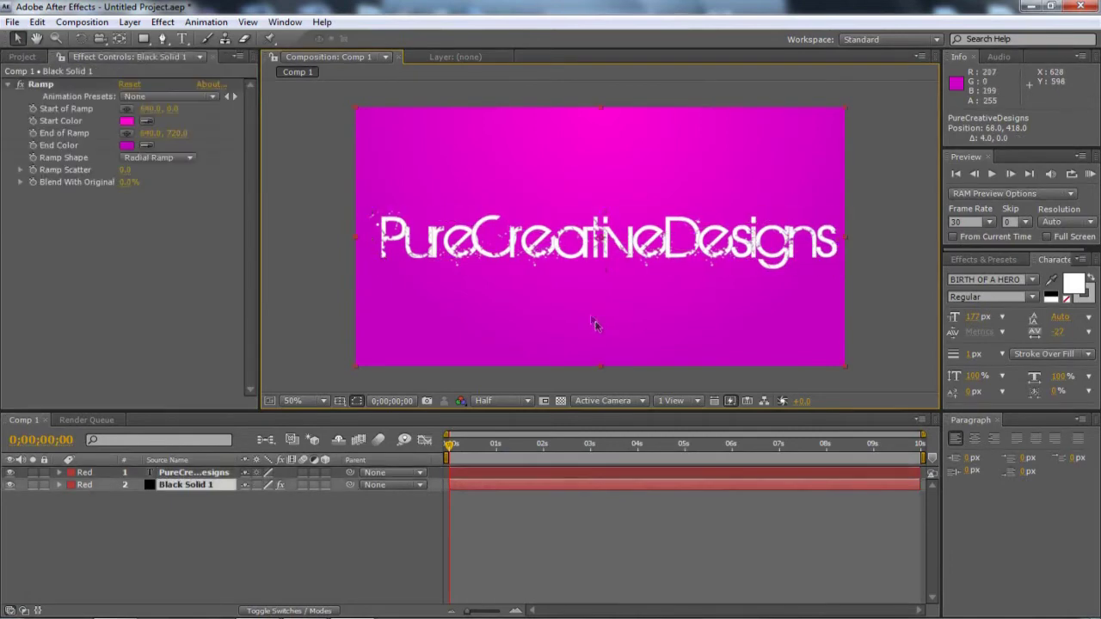
{"action": "left_click", "coordinate": [317, 141]}
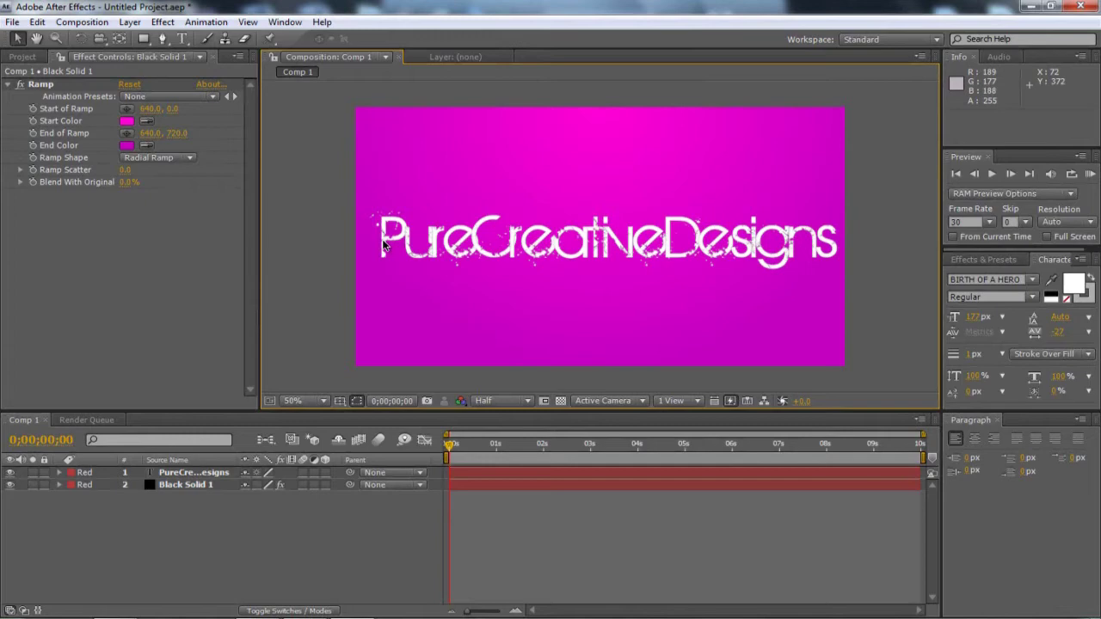
Step: Select the PureCreativeDesigns layer and browse the Apply Animation Preset dialog to the Presets folder
{"action": "left_click", "coordinate": [205, 22]}
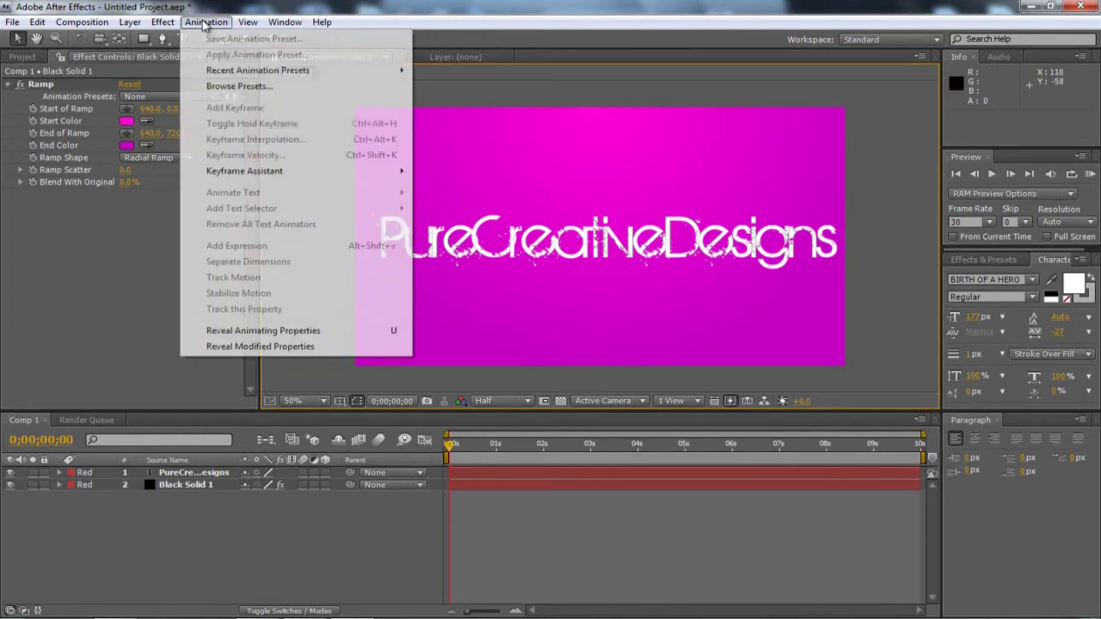
{"action": "left_click", "coordinate": [169, 474]}
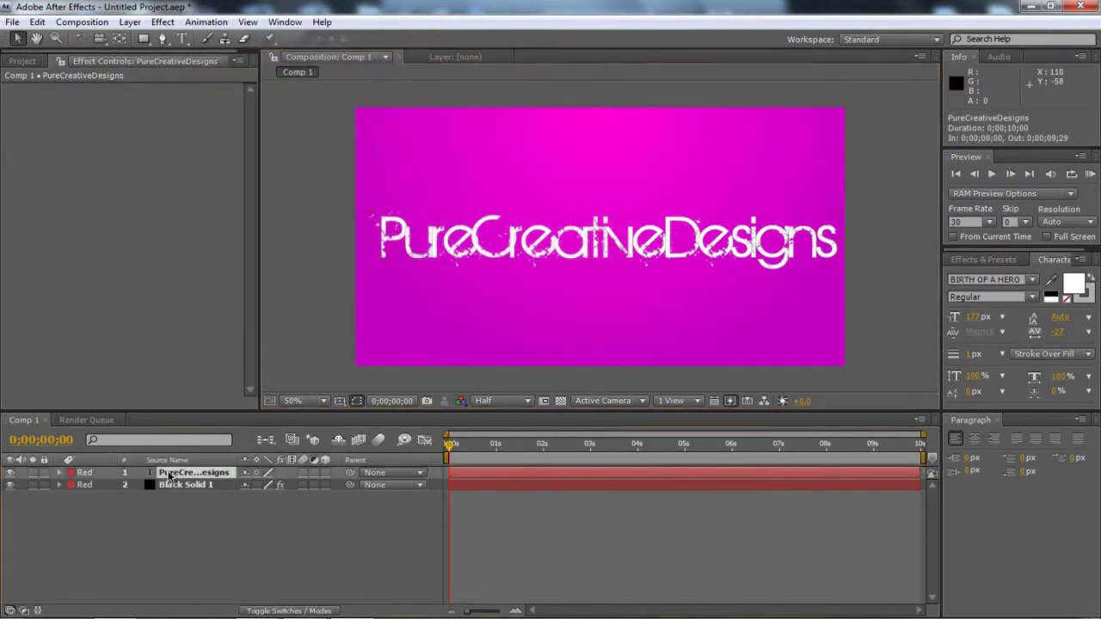
{"action": "left_click", "coordinate": [205, 22]}
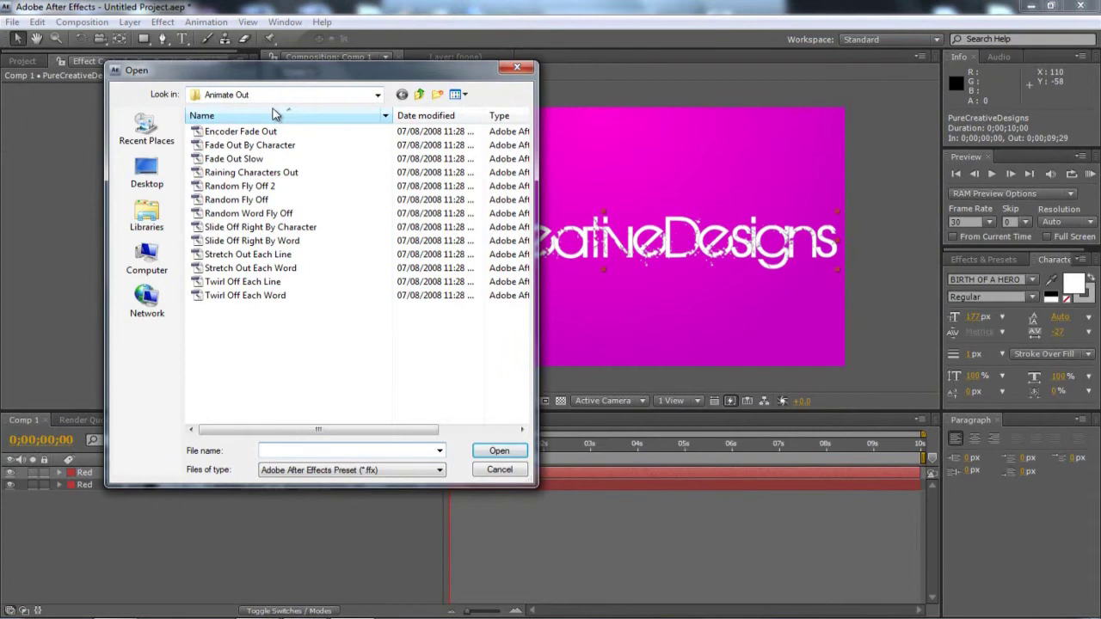
{"action": "left_click", "coordinate": [377, 95]}
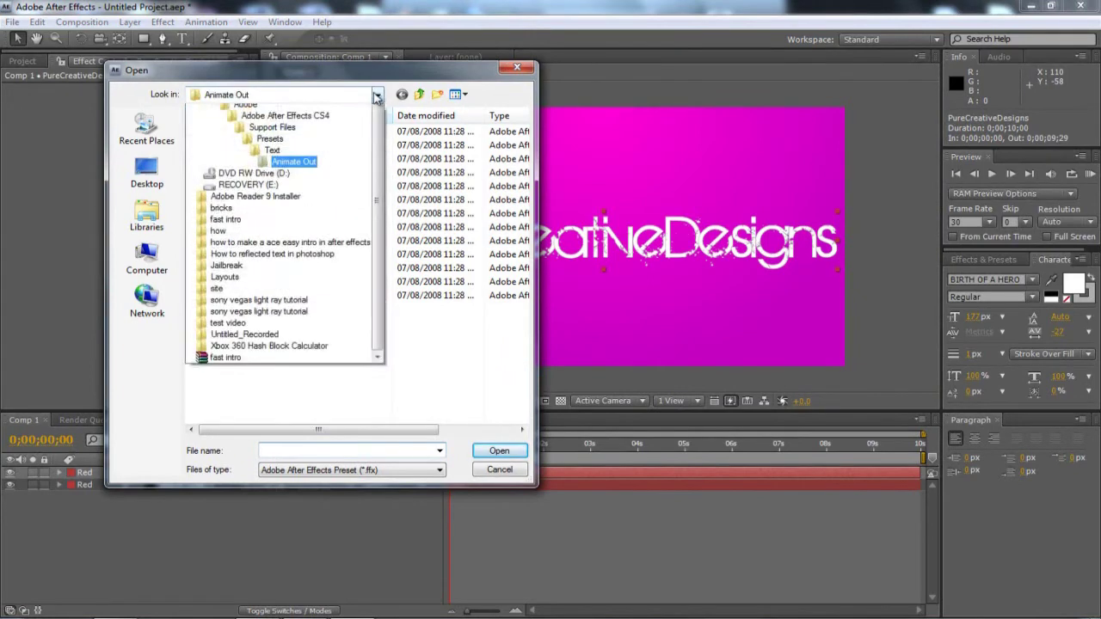
{"action": "scroll", "coordinate": [283, 224], "scroll_direction": "up", "scroll_amount": 3}
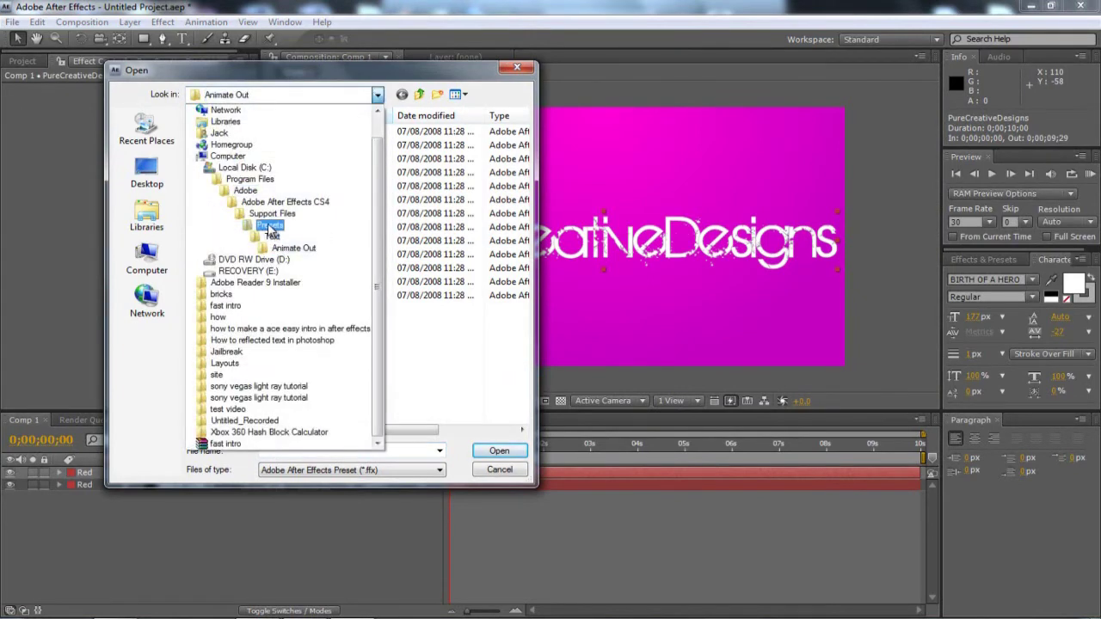
{"action": "left_click", "coordinate": [269, 227]}
{"action": "left_click", "coordinate": [244, 98]}
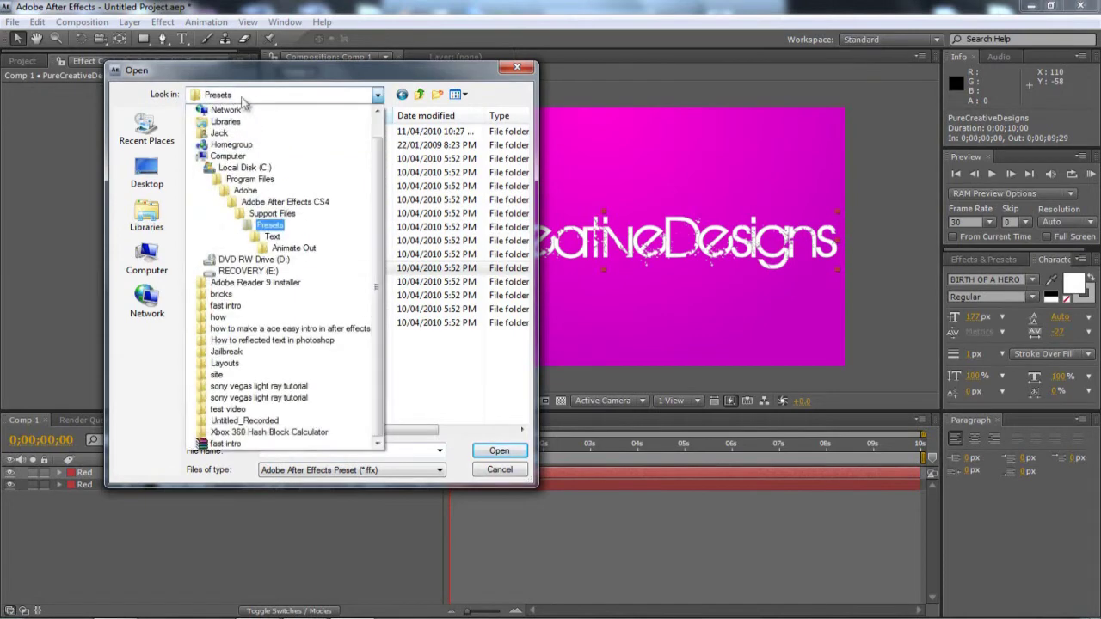
{"action": "left_click", "coordinate": [459, 381]}
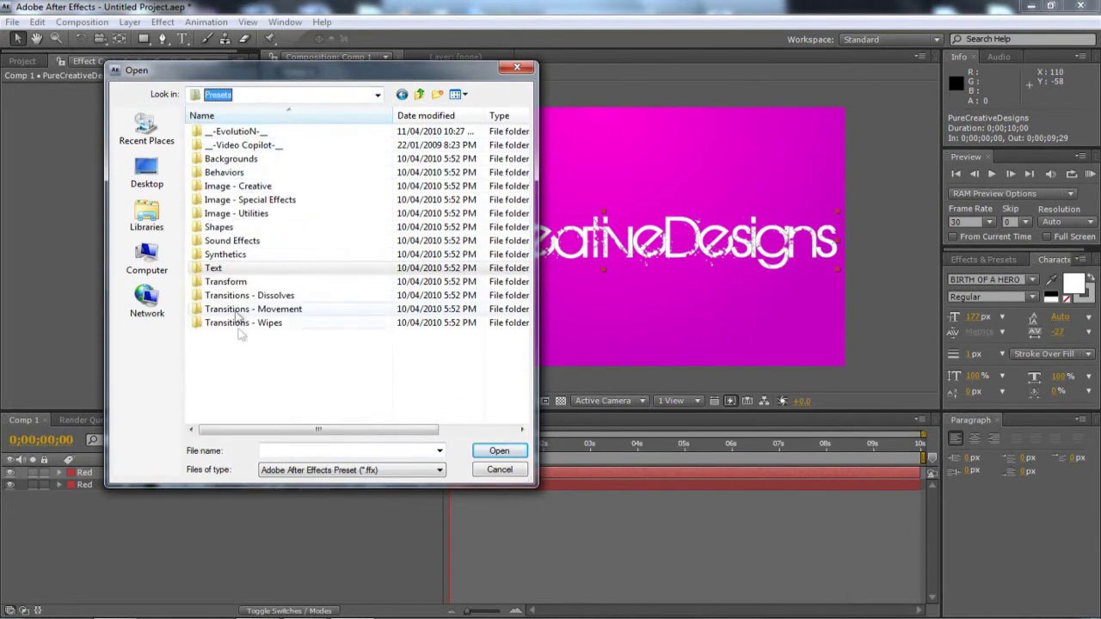
Step: Apply Card Wipe - 3D swing from the Transitions - Movement folder to the title
{"action": "left_click", "coordinate": [246, 364]}
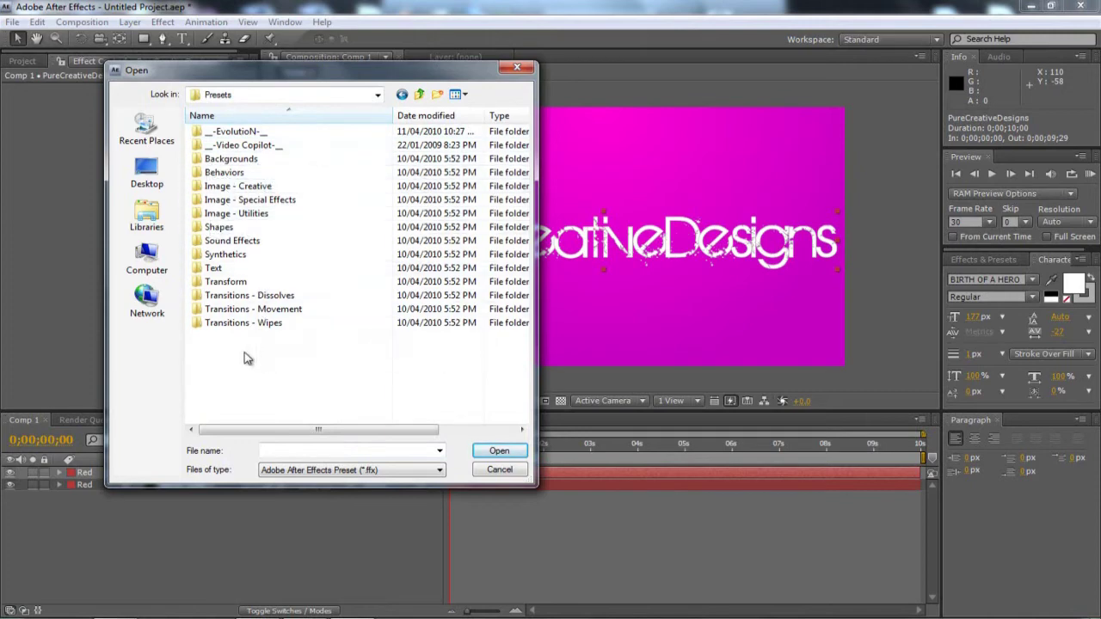
{"action": "double_click", "coordinate": [281, 309]}
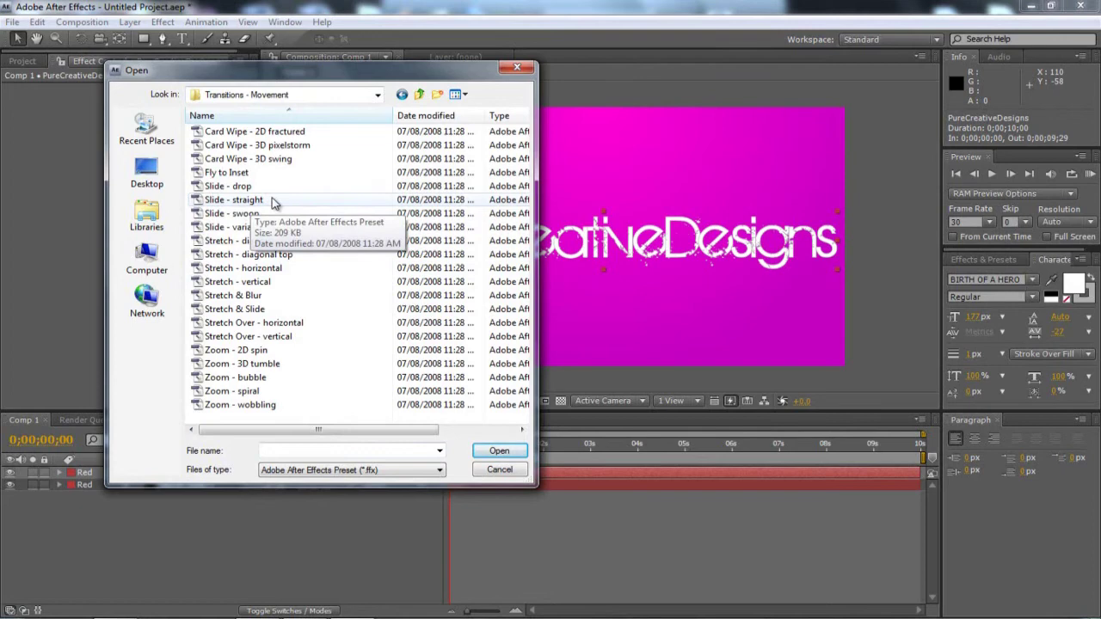
{"action": "left_click", "coordinate": [251, 162]}
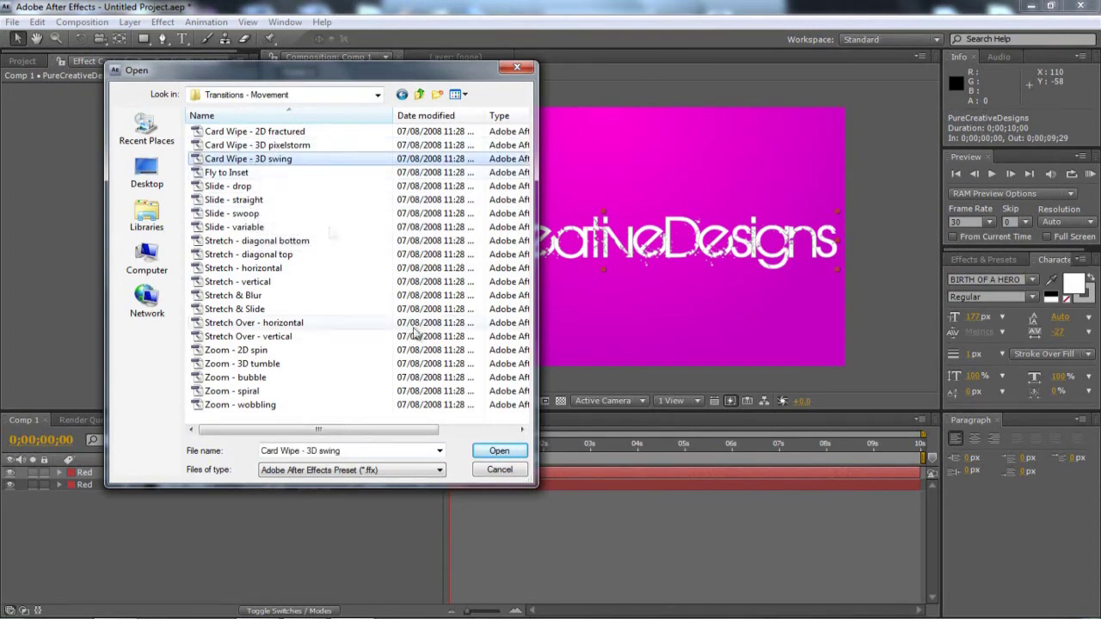
{"action": "left_click", "coordinate": [495, 452]}
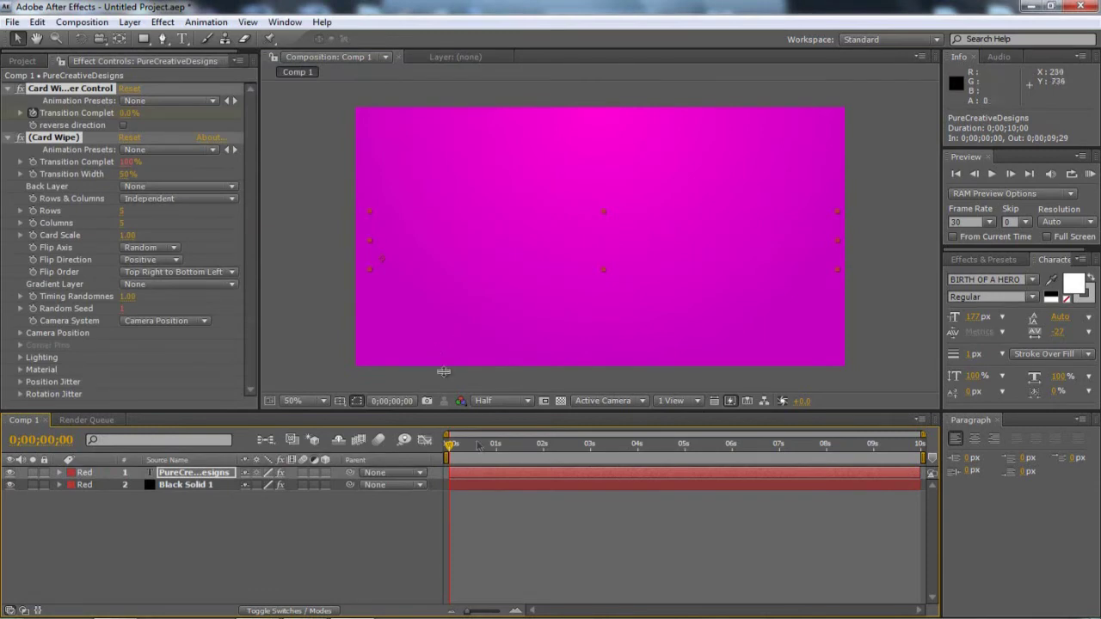
Step: Preview the Card Wipe title animation from the start, then move to about 3 seconds
{"action": "left_click_drag", "start_coordinate": [449, 445], "coordinate": [480, 449]}
{"action": "key", "text": "space"}
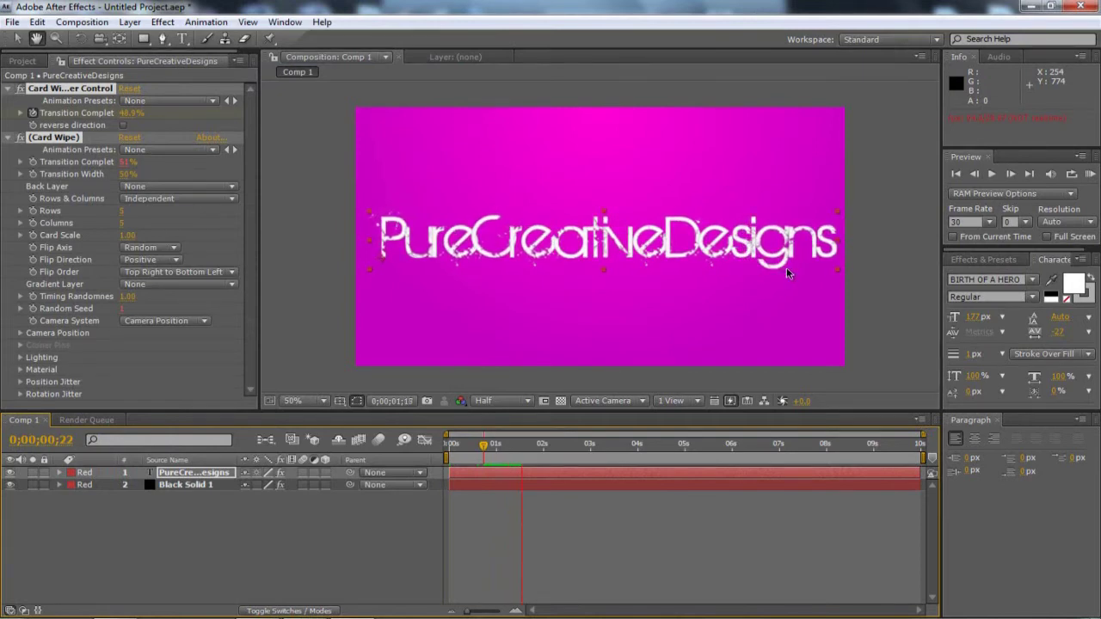
{"action": "key", "text": "space"}
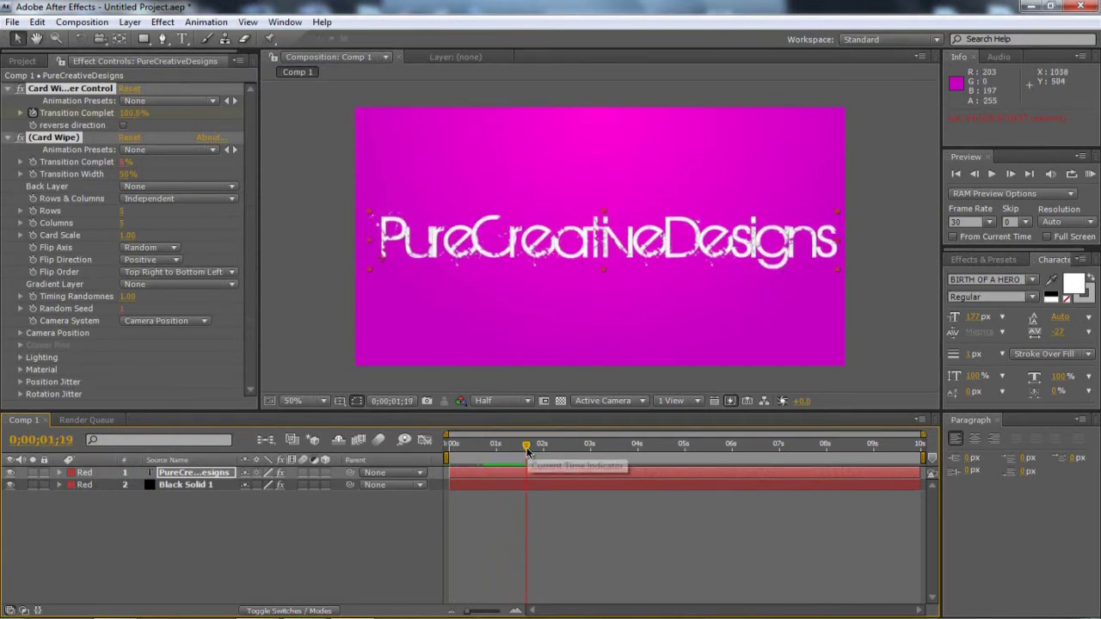
{"action": "key", "text": "space"}
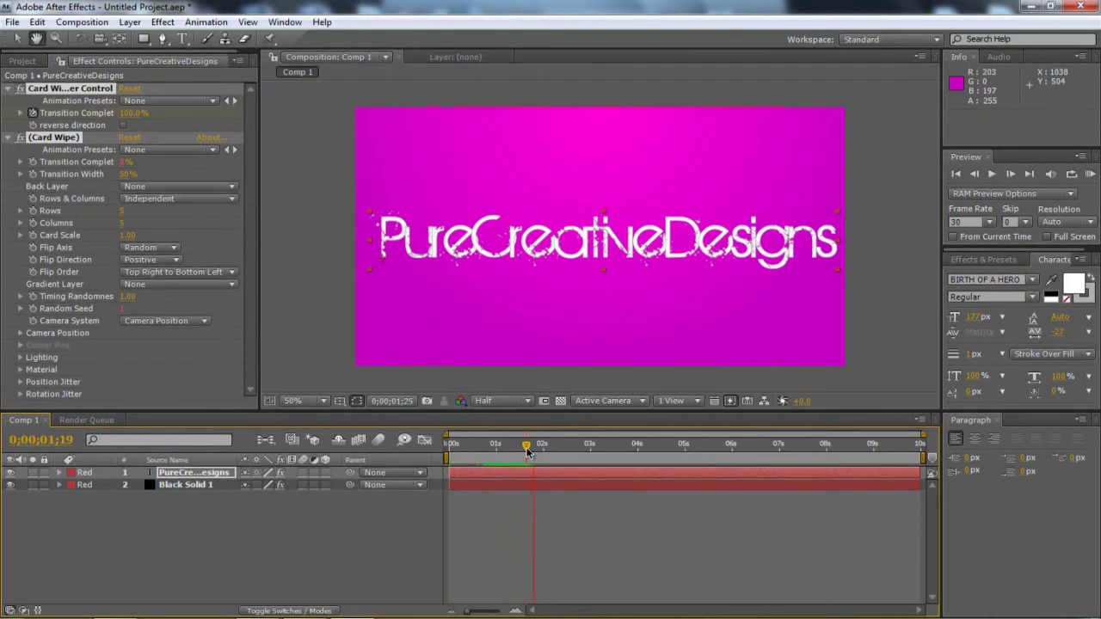
{"action": "key", "text": "space"}
{"action": "left_click_drag", "start_coordinate": [527, 447], "coordinate": [419, 454]}
{"action": "key", "text": "space"}
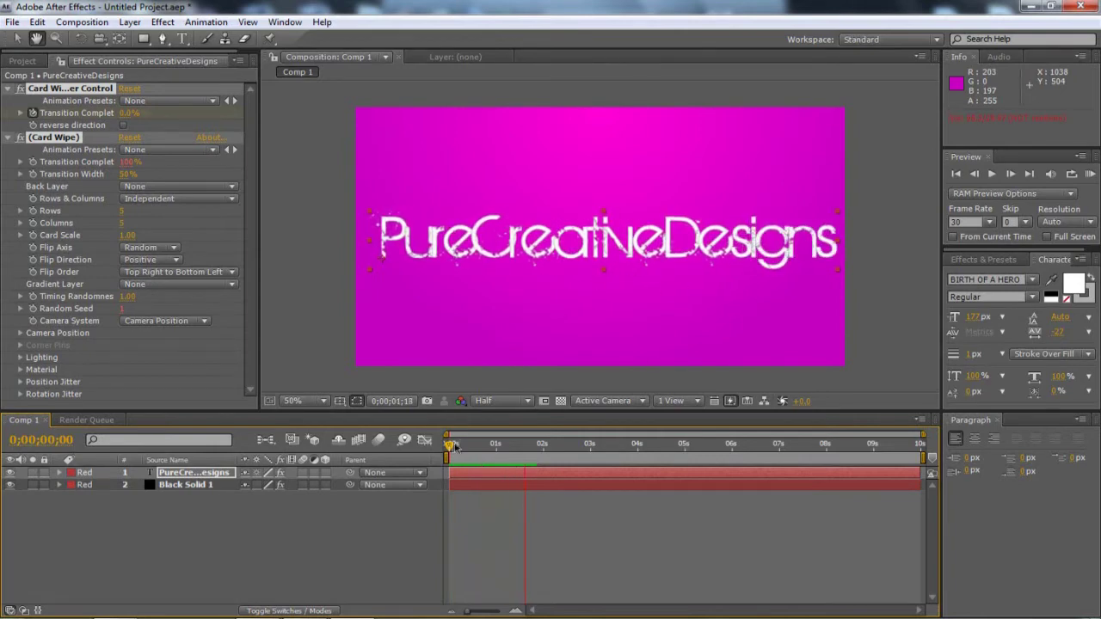
{"action": "key", "text": "space"}
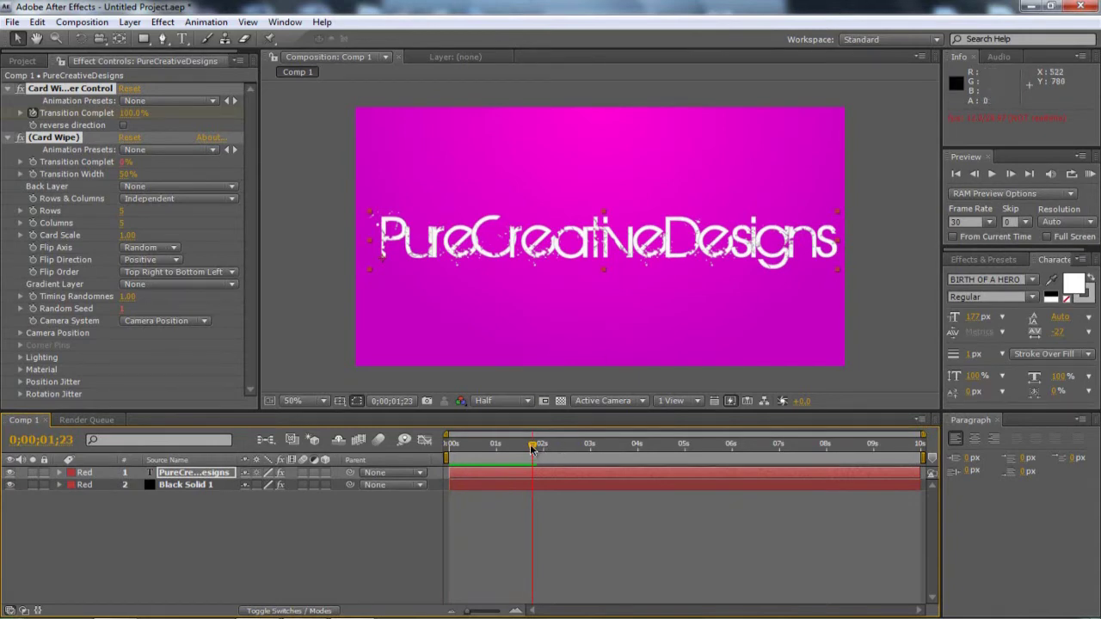
{"action": "left_click_drag", "start_coordinate": [531, 448], "coordinate": [592, 446]}
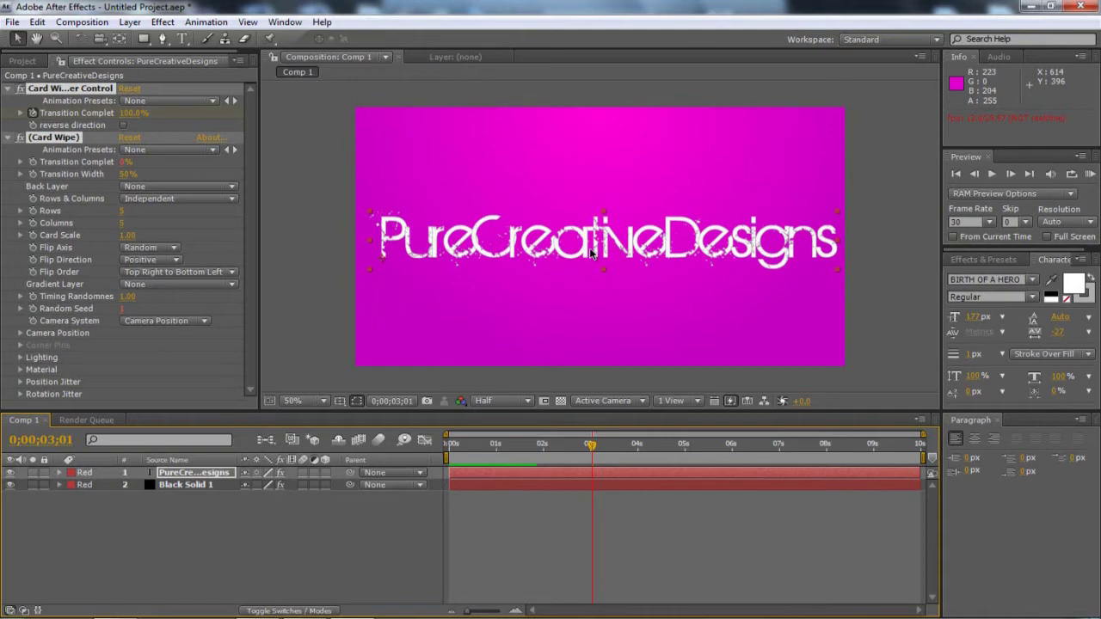
Step: Browse to Presets > Text > Animate Out and apply Fade Out By Character to the title
{"action": "left_click", "coordinate": [206, 22]}
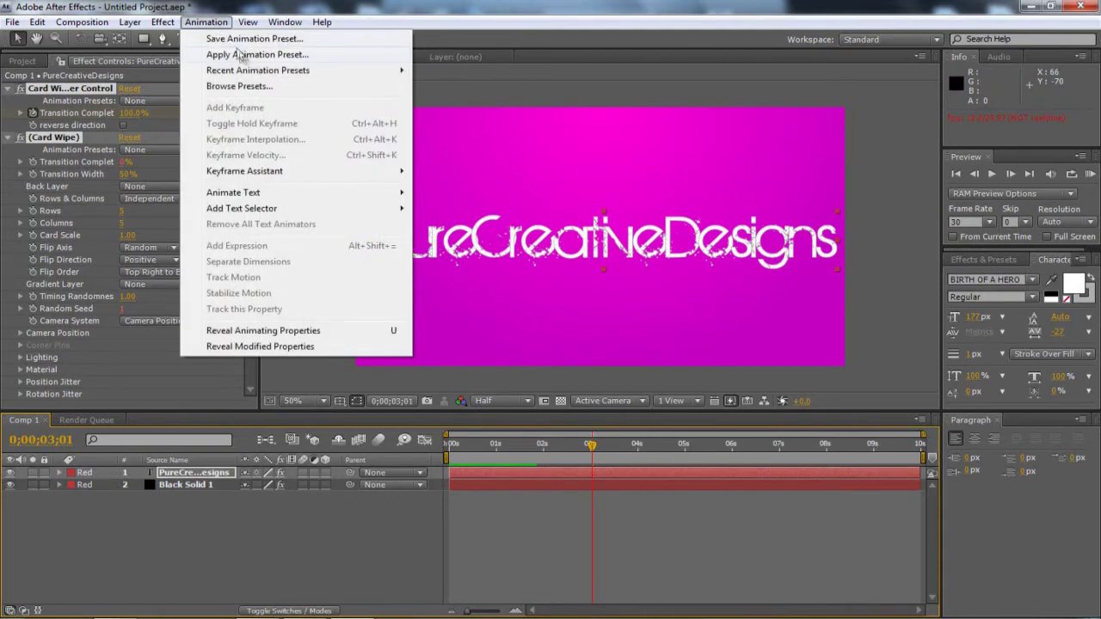
{"action": "left_click", "coordinate": [242, 55]}
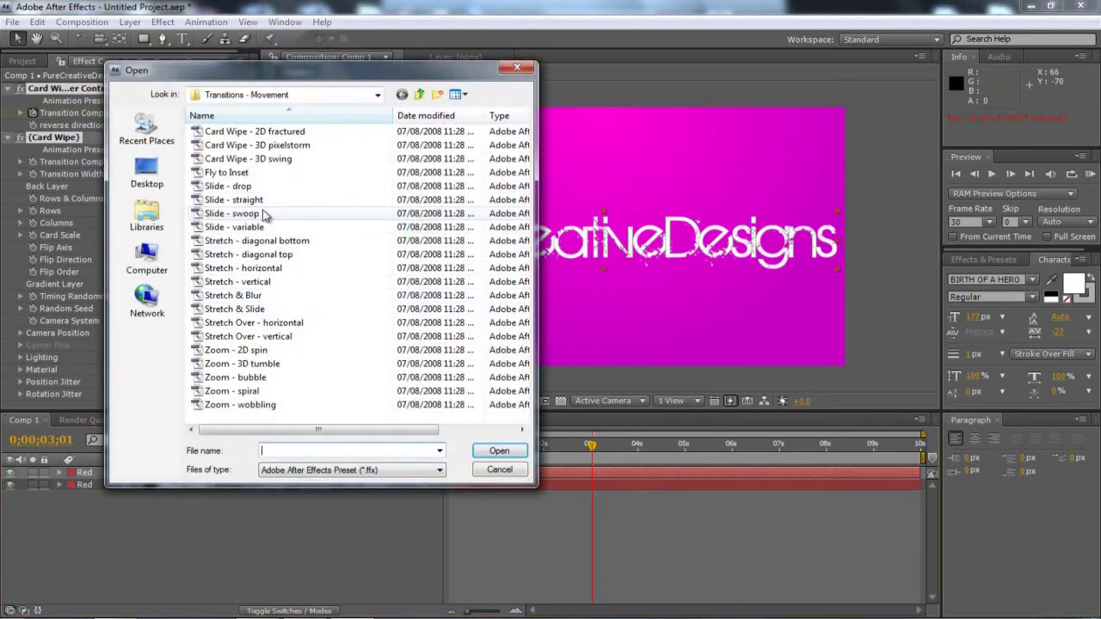
{"action": "left_click", "coordinate": [377, 95]}
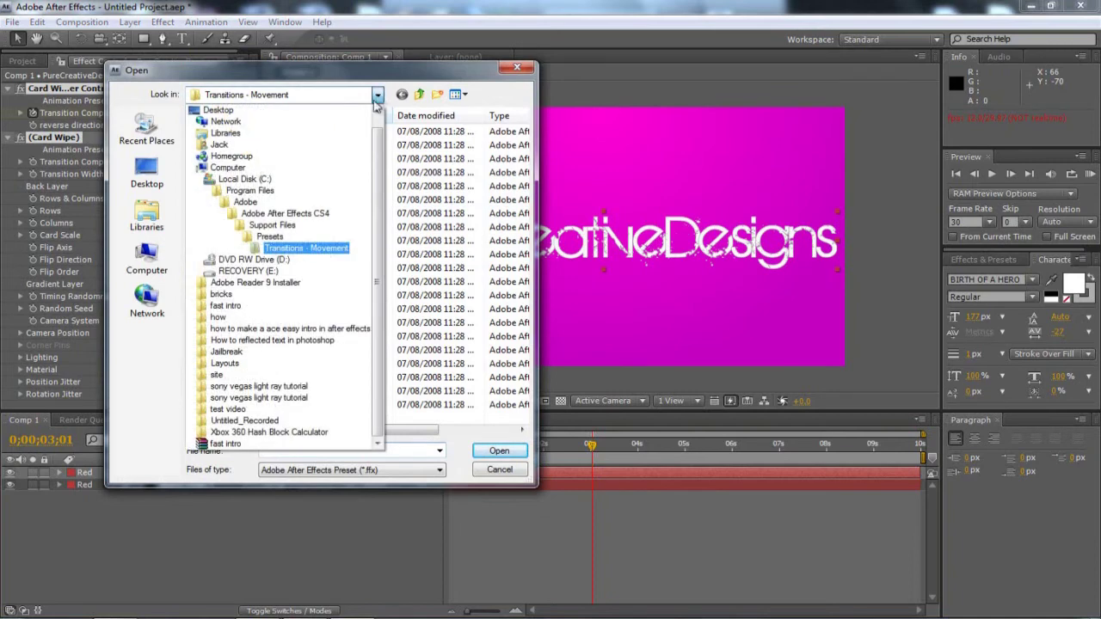
{"action": "left_click", "coordinate": [262, 235]}
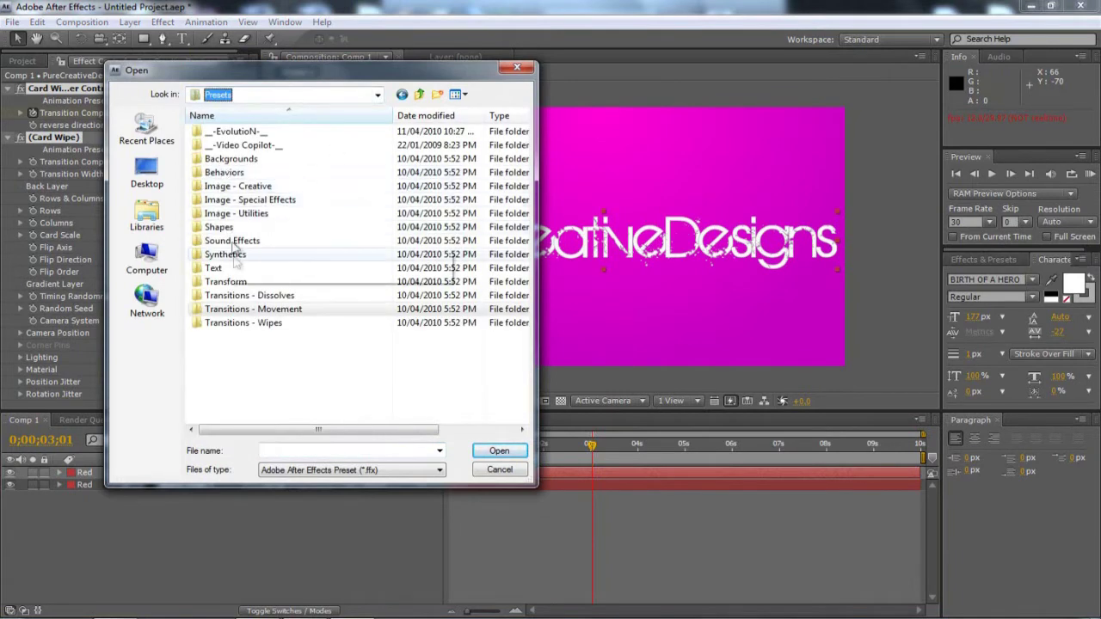
{"action": "left_click", "coordinate": [228, 269]}
{"action": "double_click", "coordinate": [229, 270]}
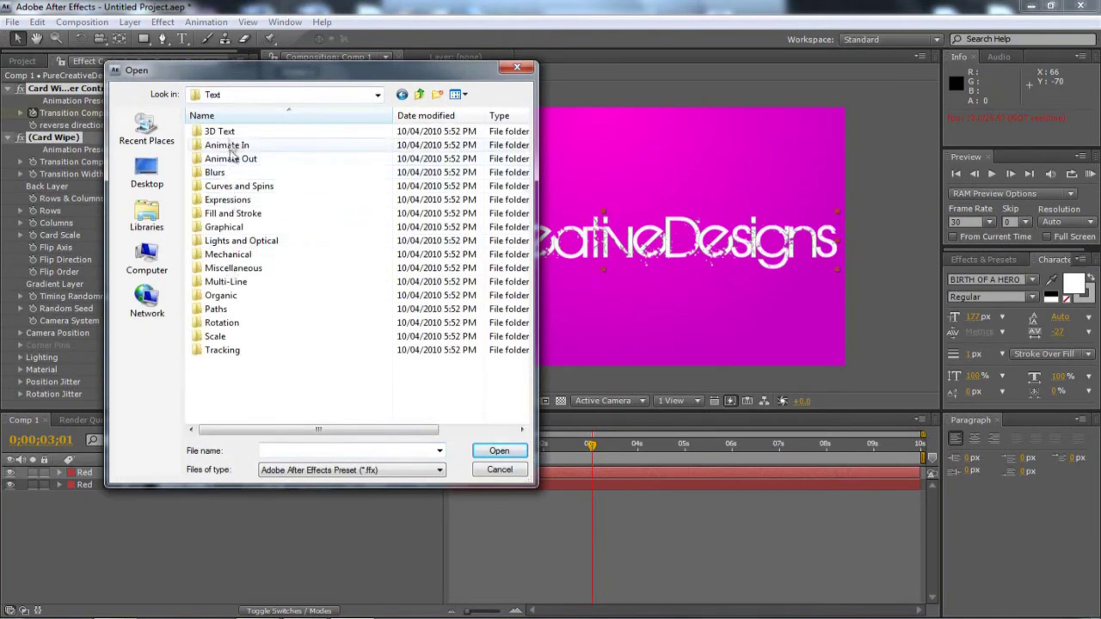
{"action": "double_click", "coordinate": [234, 161]}
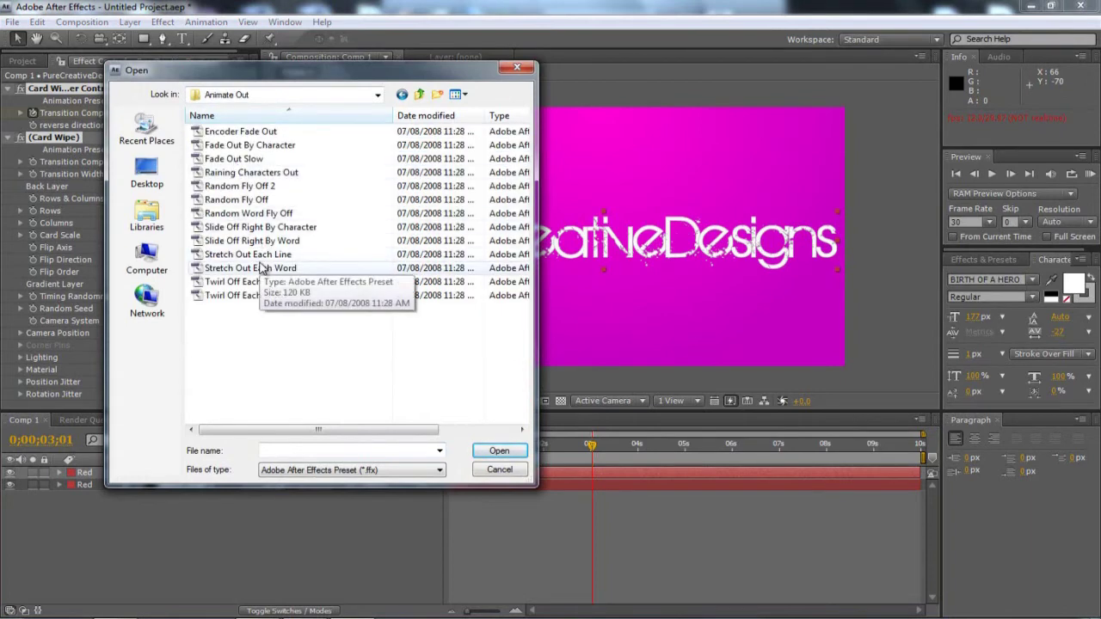
{"action": "left_click", "coordinate": [251, 145]}
{"action": "left_click", "coordinate": [499, 451]}
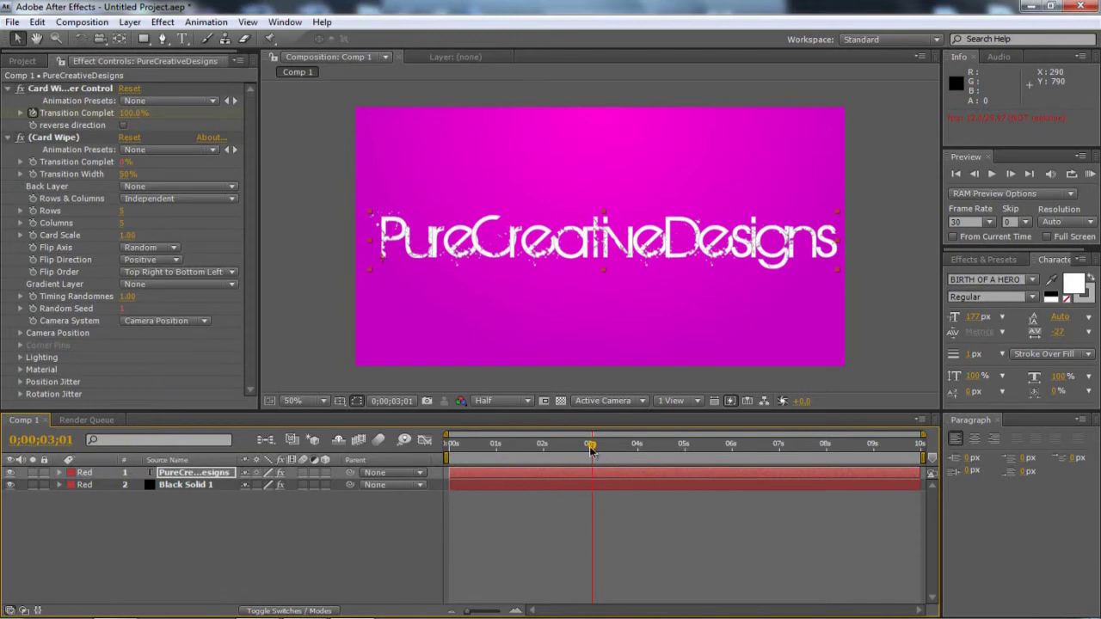
Step: Preview the character-by-character fade-out, then set the current time to 0;00;02;15
{"action": "key", "text": "space"}
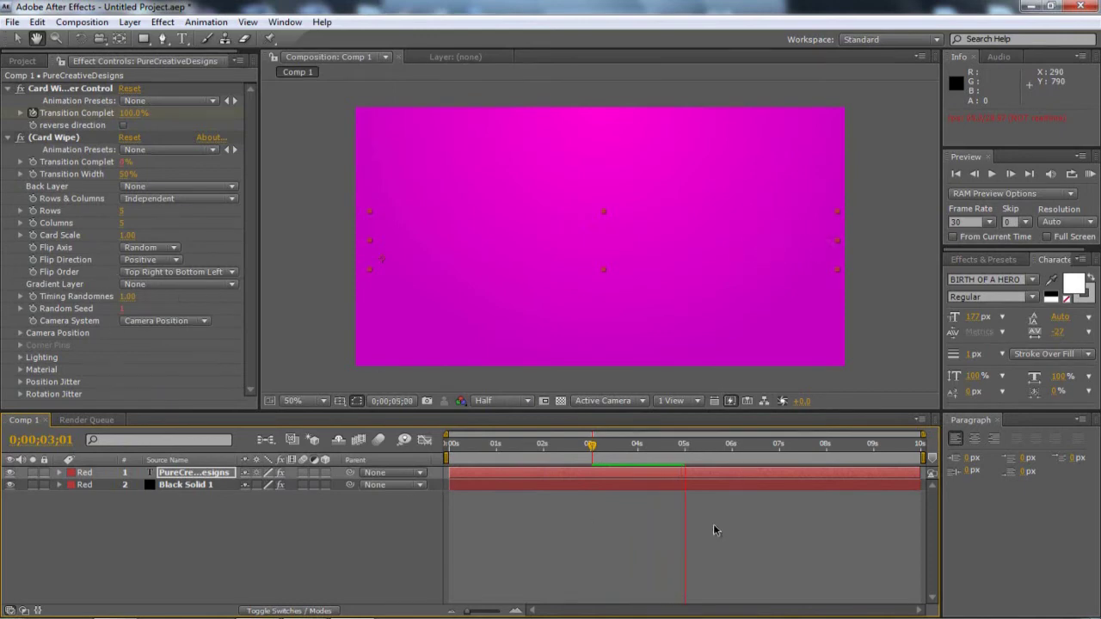
{"action": "key", "text": "space"}
{"action": "left_click", "coordinate": [449, 445]}
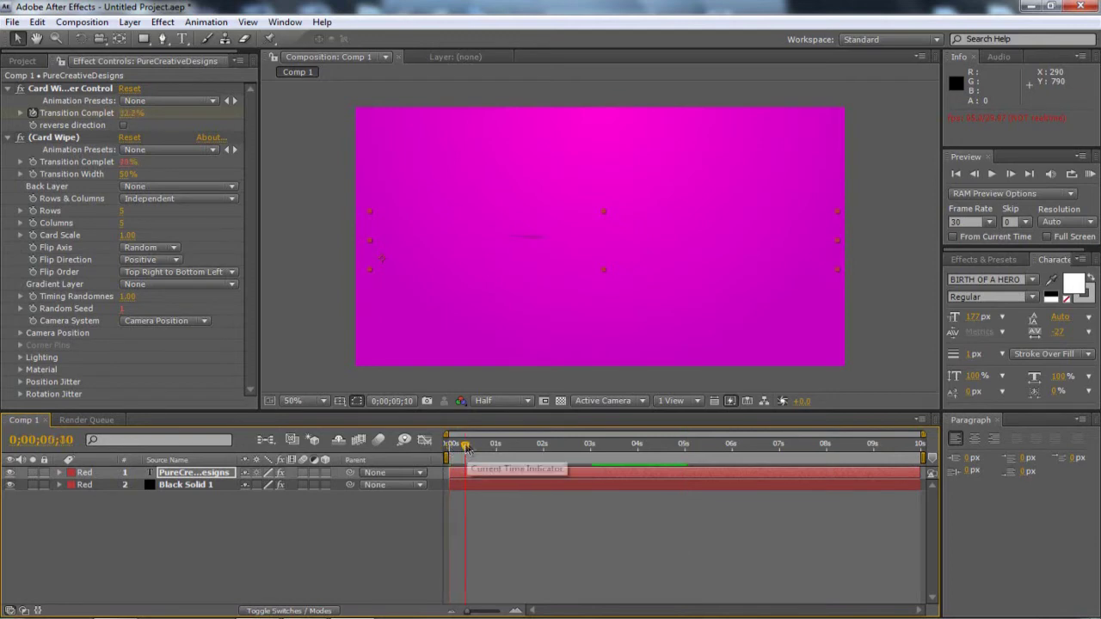
{"action": "mouse_move", "coordinate": [451, 445]}
{"action": "left_mouse_down"}
{"action": "mouse_move", "coordinate": [708, 444]}
{"action": "mouse_move", "coordinate": [436, 444]}
{"action": "left_mouse_up"}
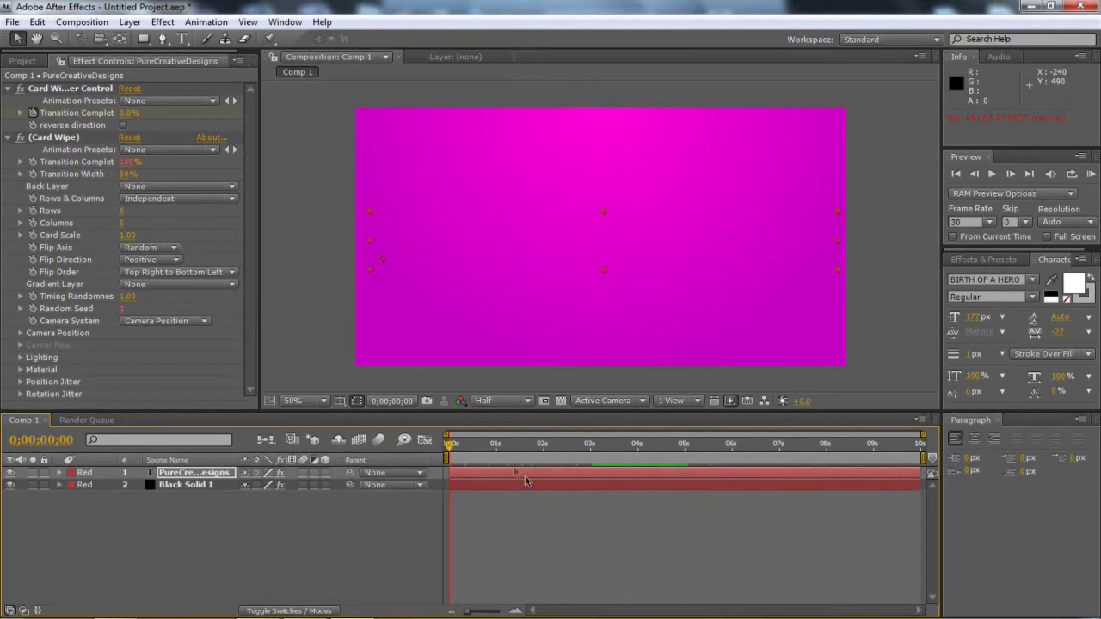
{"action": "left_click", "coordinate": [566, 444]}
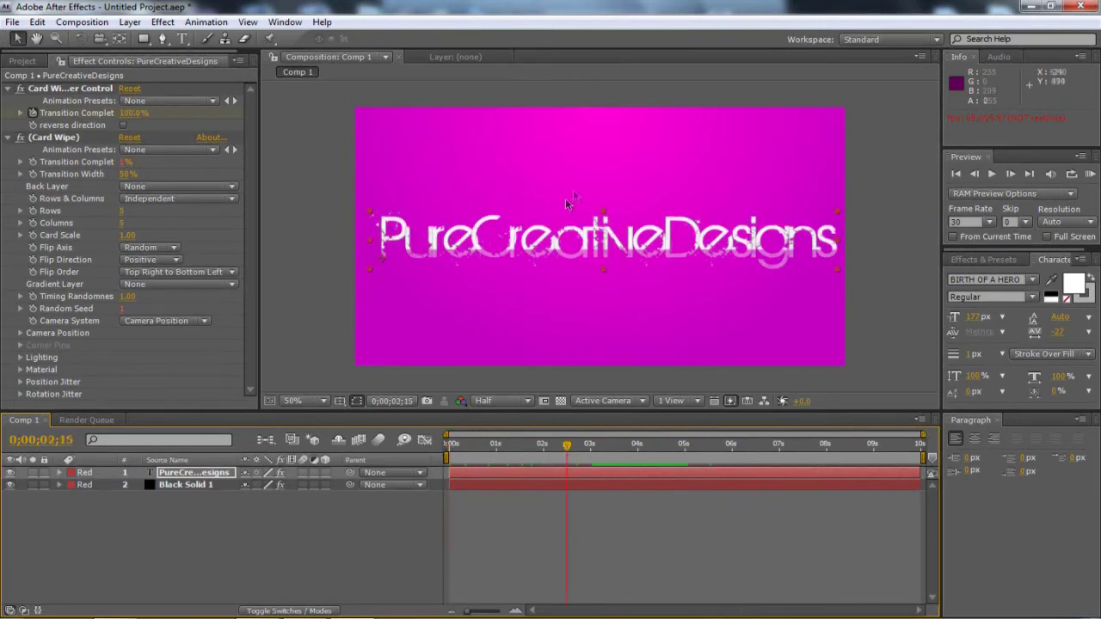
Step: Add Stylize > Glow to the PureCreativeDesigns title and open its Glow Colors choices
{"action": "left_click", "coordinate": [163, 22]}
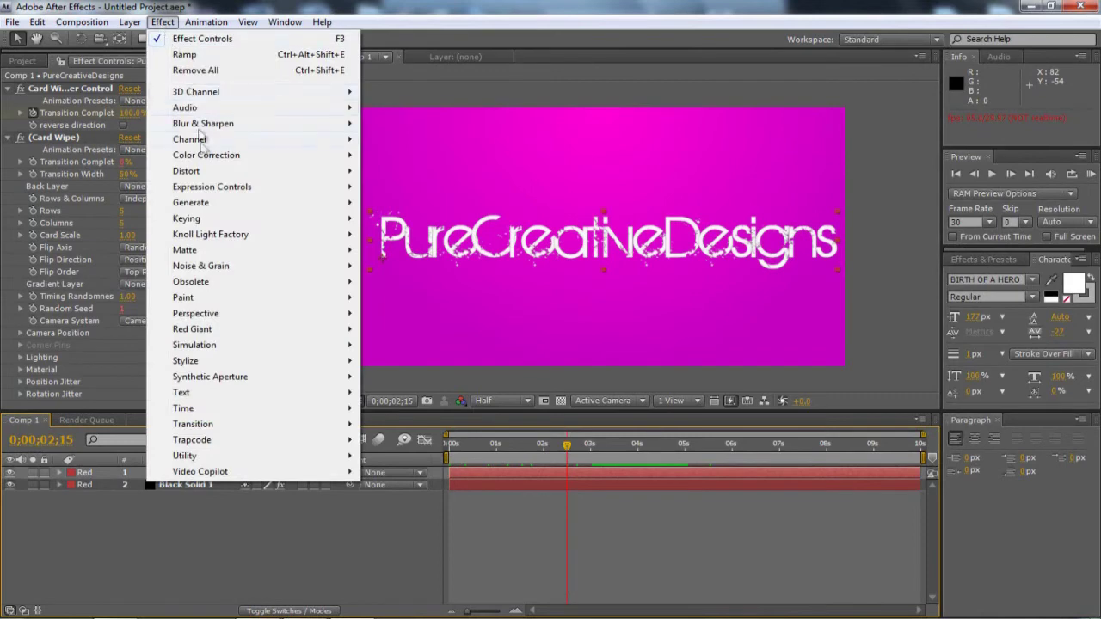
{"action": "mouse_move", "coordinate": [193, 362]}
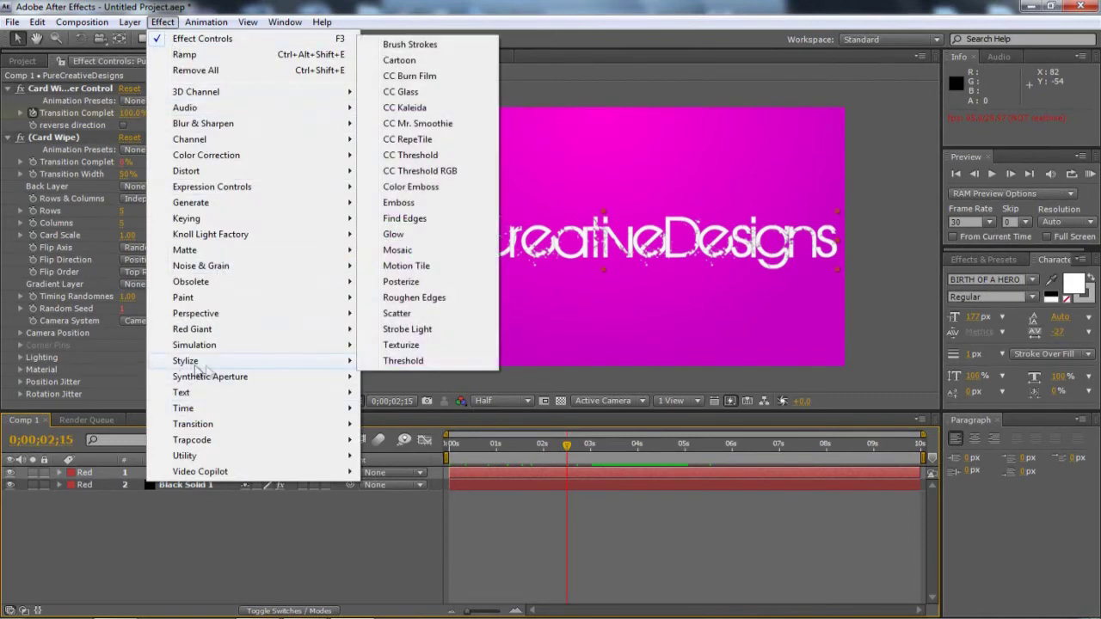
{"action": "left_click", "coordinate": [394, 233]}
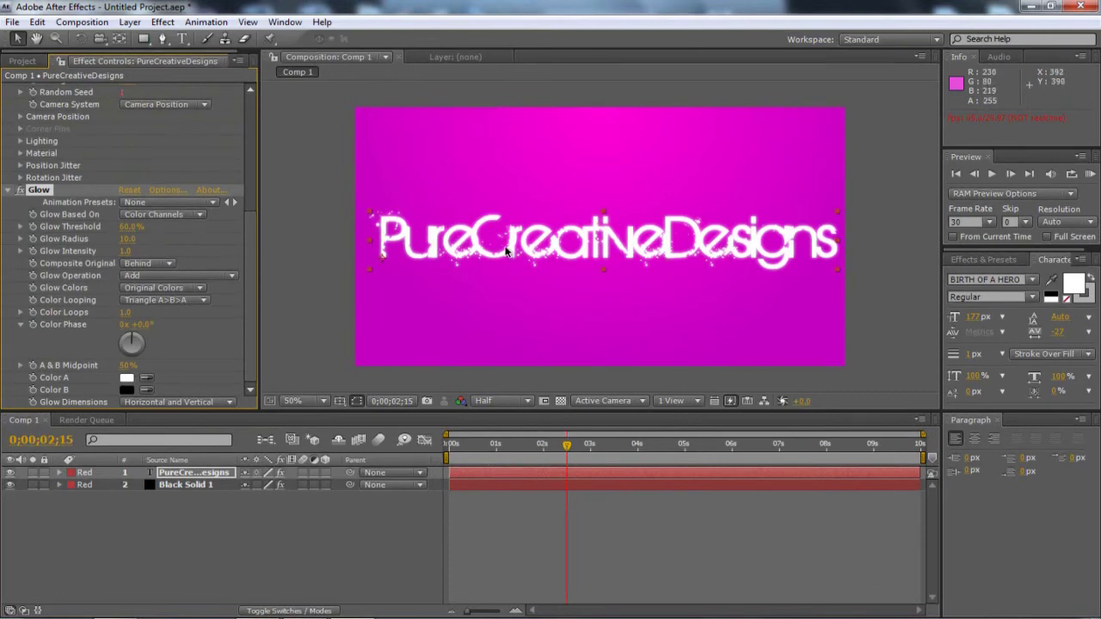
{"action": "left_click", "coordinate": [136, 291]}
Step: Switch Glow Colors to A & B Colors and make Color A a bright blue (006CFF)
{"action": "left_click", "coordinate": [154, 309]}
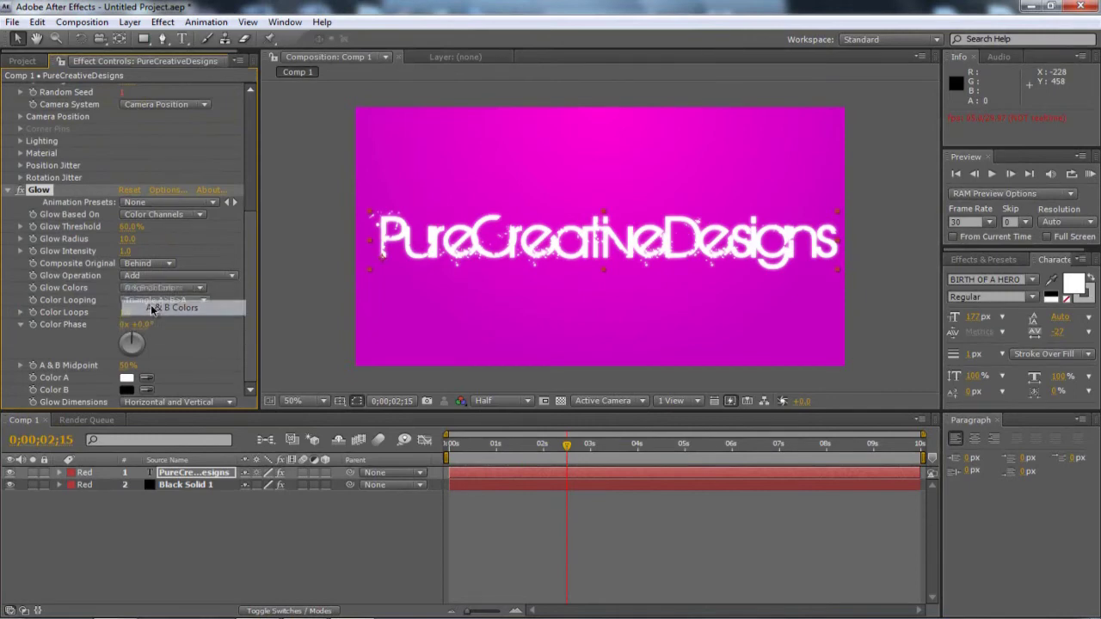
{"action": "left_click", "coordinate": [127, 379]}
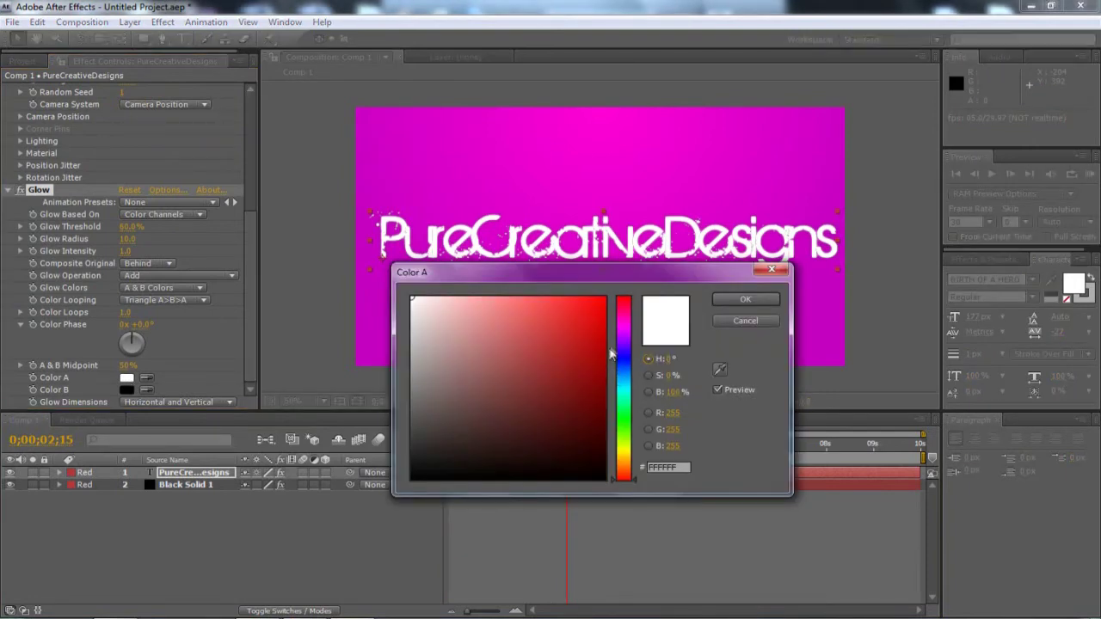
{"action": "left_click_drag", "start_coordinate": [612, 356], "coordinate": [625, 383]}
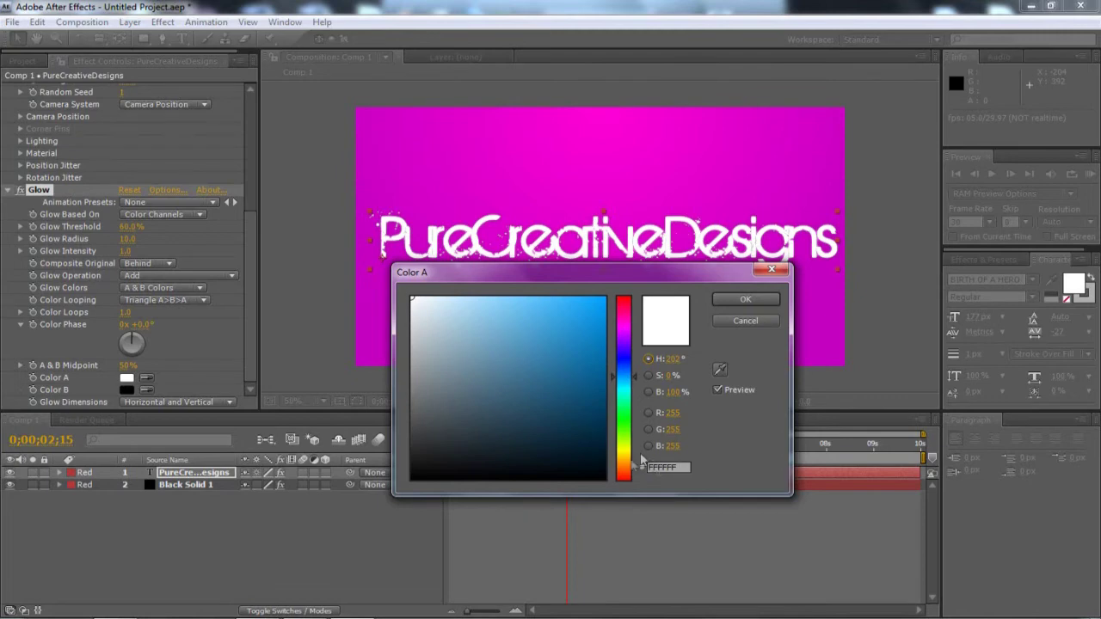
{"action": "left_click", "coordinate": [728, 299]}
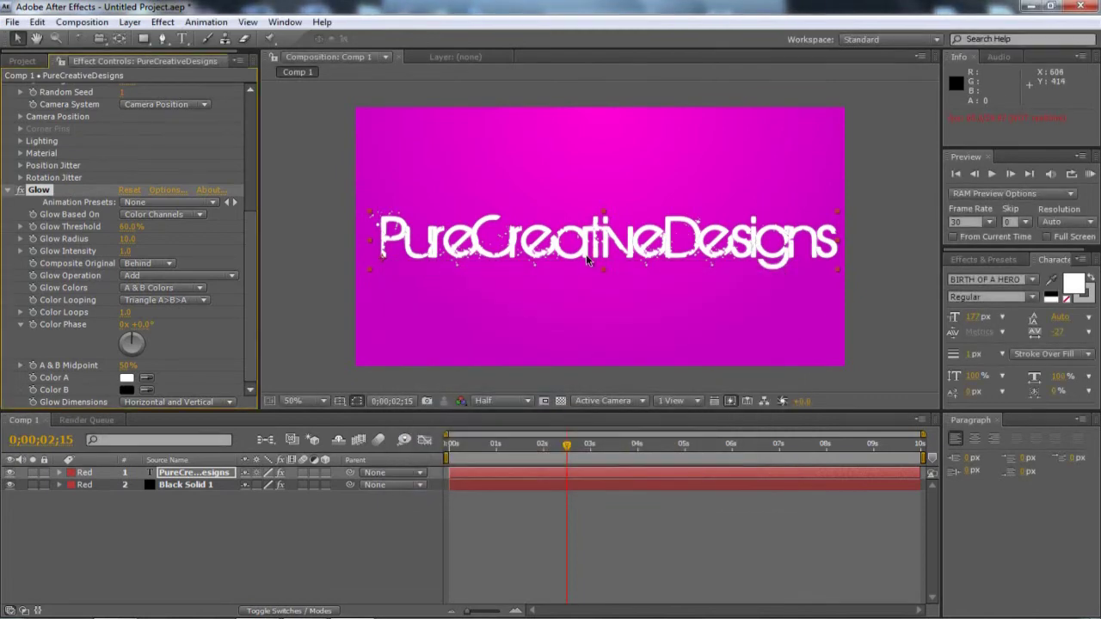
{"action": "left_click", "coordinate": [127, 380]}
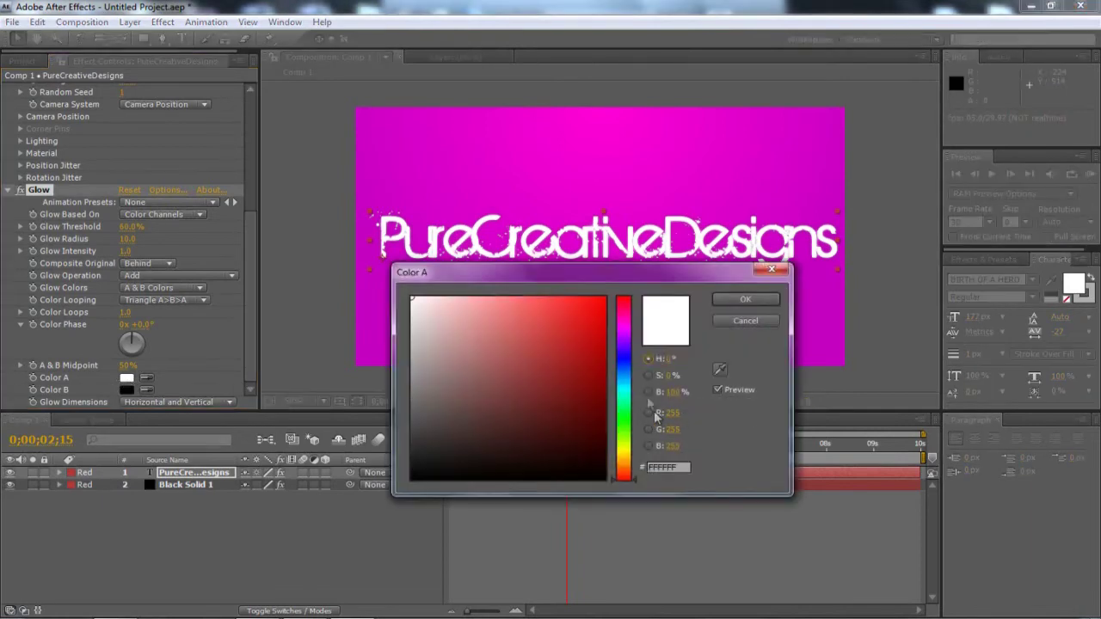
{"action": "left_click", "coordinate": [682, 469]}
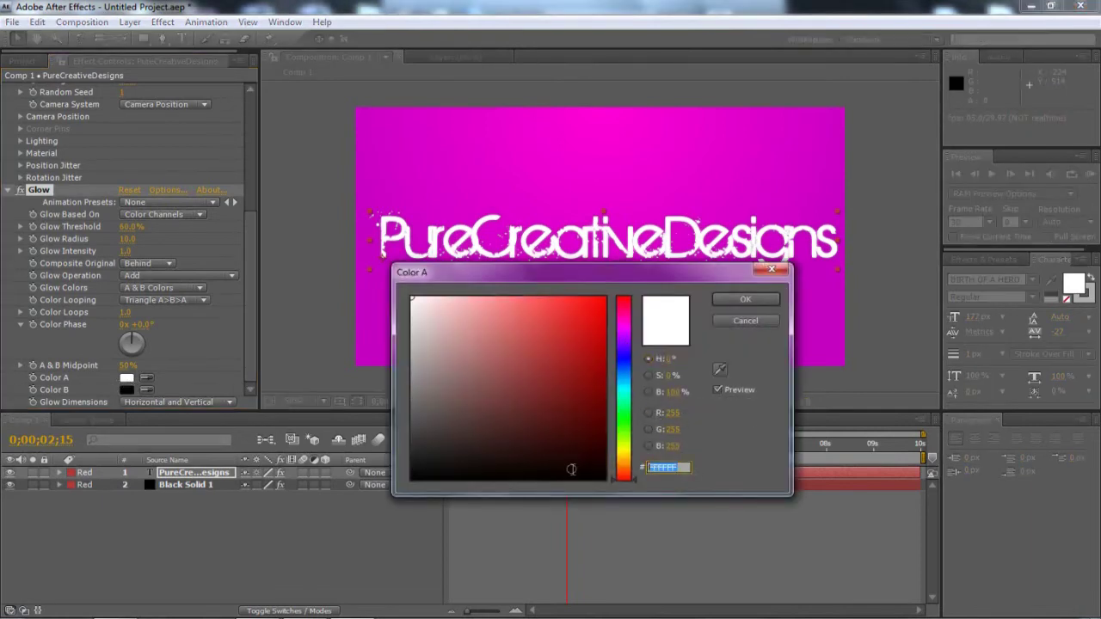
{"action": "left_click_drag", "start_coordinate": [620, 348], "coordinate": [631, 371]}
{"action": "left_click", "coordinate": [601, 300]}
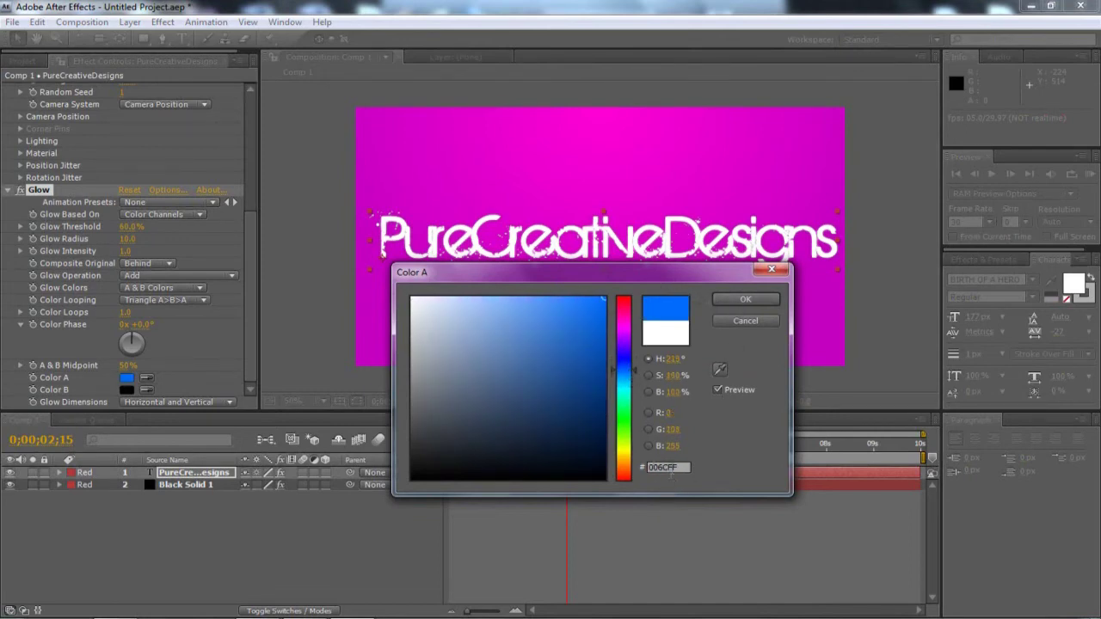
{"action": "left_click", "coordinate": [733, 303]}
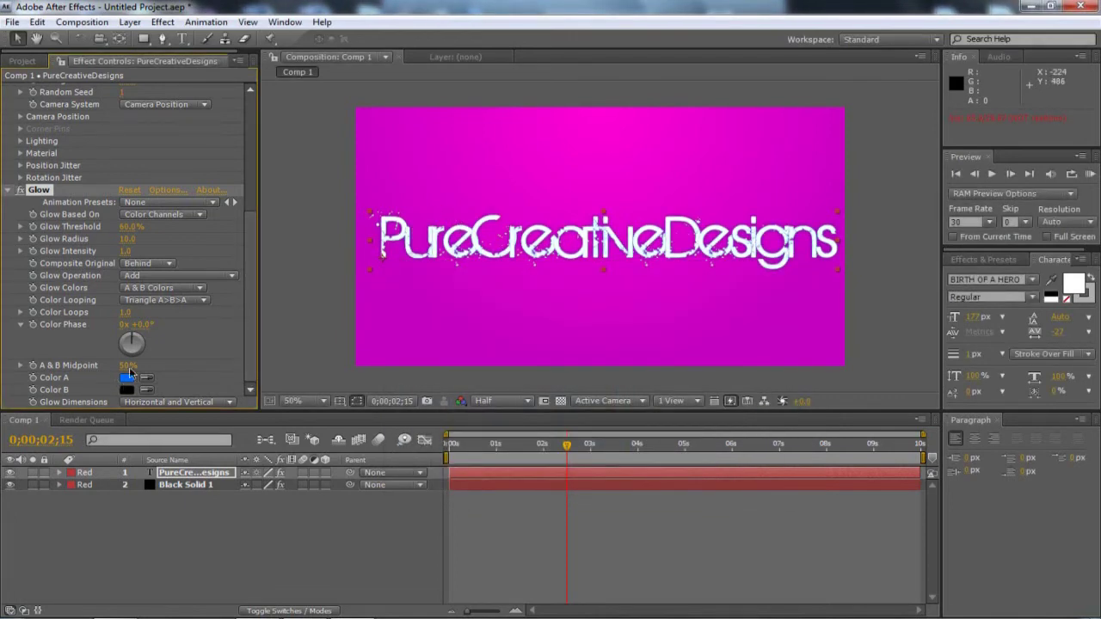
Step: Set the Glow's Color B to a saturated blue
{"action": "left_click", "coordinate": [129, 391]}
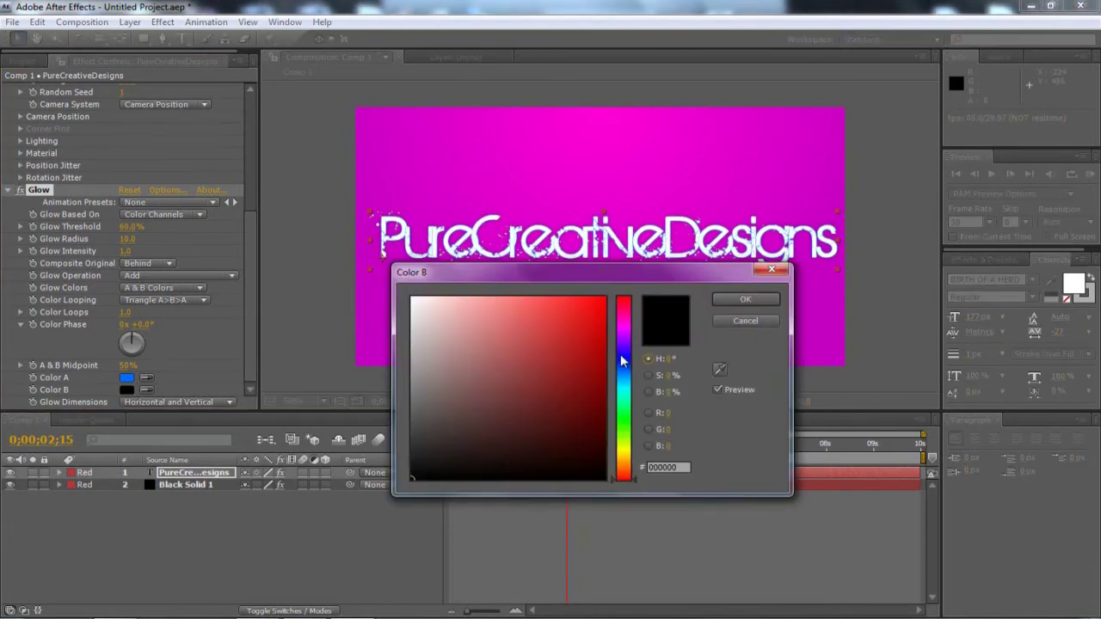
{"action": "left_click", "coordinate": [623, 360]}
{"action": "left_click_drag", "start_coordinate": [624, 360], "coordinate": [625, 367]}
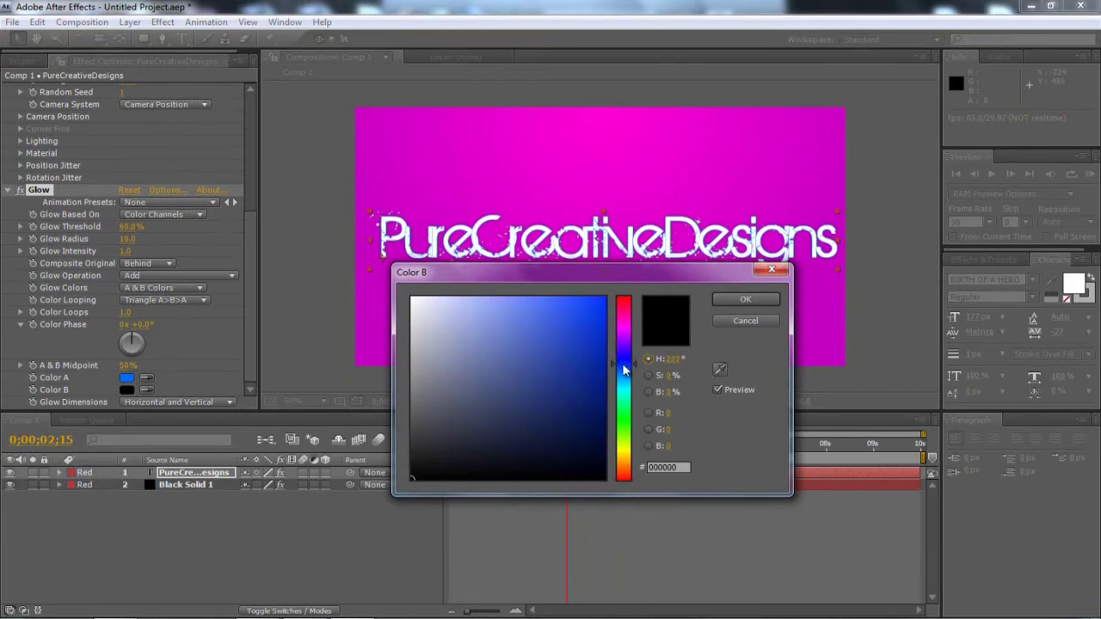
{"action": "left_click", "coordinate": [603, 299]}
{"action": "left_click", "coordinate": [761, 301]}
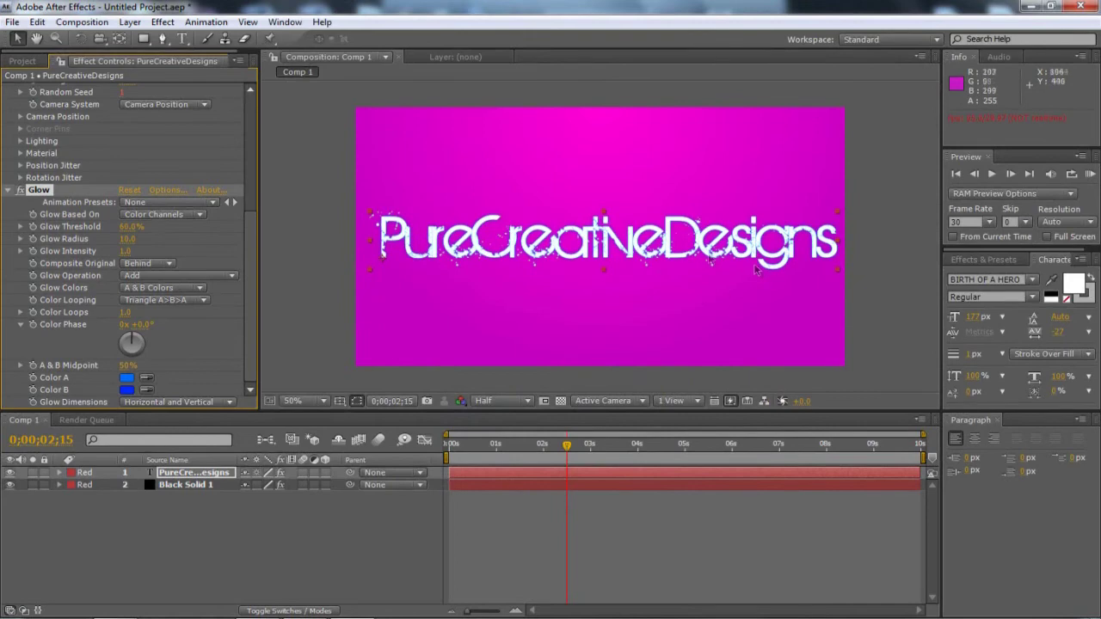
Step: Raise the Glow Intensity to 4.0
{"action": "left_click", "coordinate": [123, 251]}
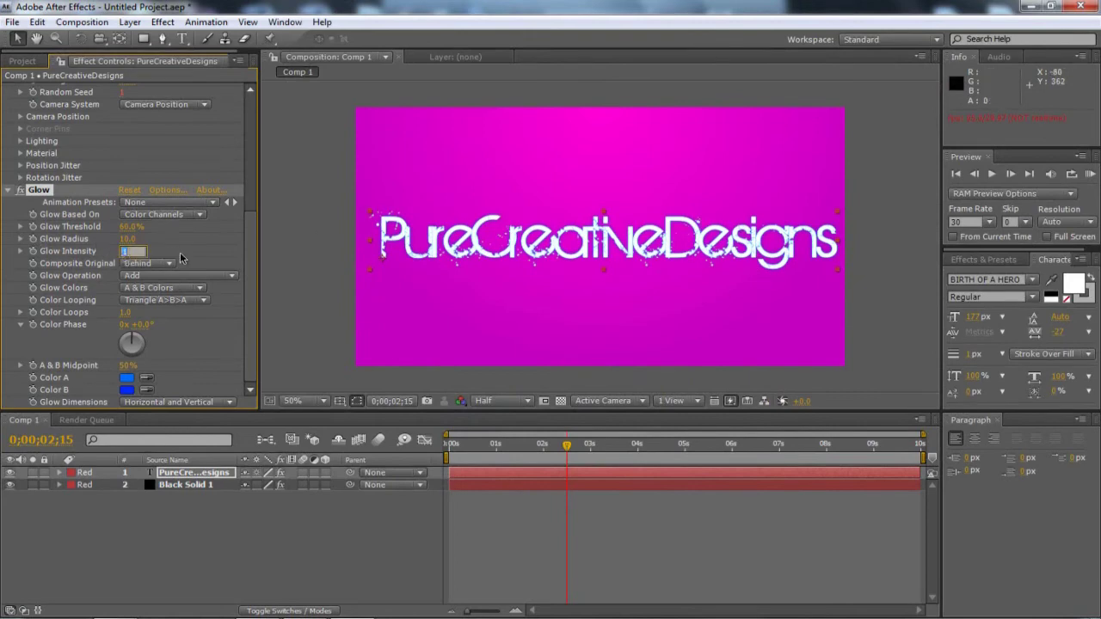
{"action": "key", "text": "Return"}
{"action": "left_click", "coordinate": [145, 250]}
{"action": "left_click", "coordinate": [125, 250]}
{"action": "type", "text": "4"}
{"action": "key", "text": "Return"}
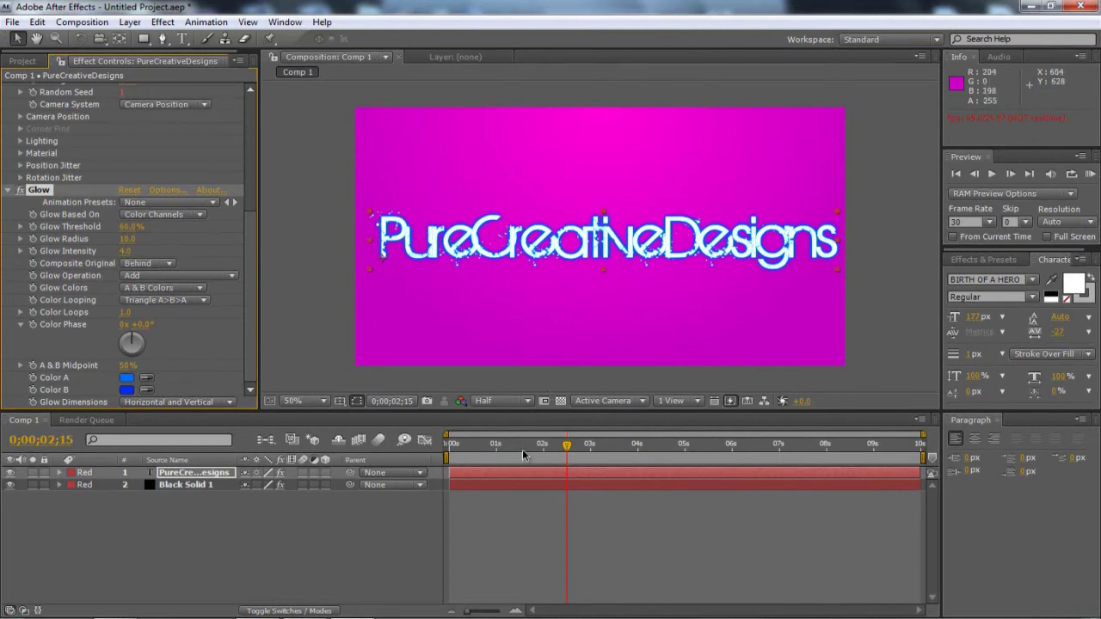
Step: Move the time to 0;00;02;11 and select the PureCreativeDesigns text layer
{"action": "left_click_drag", "start_coordinate": [522, 449], "coordinate": [560, 447]}
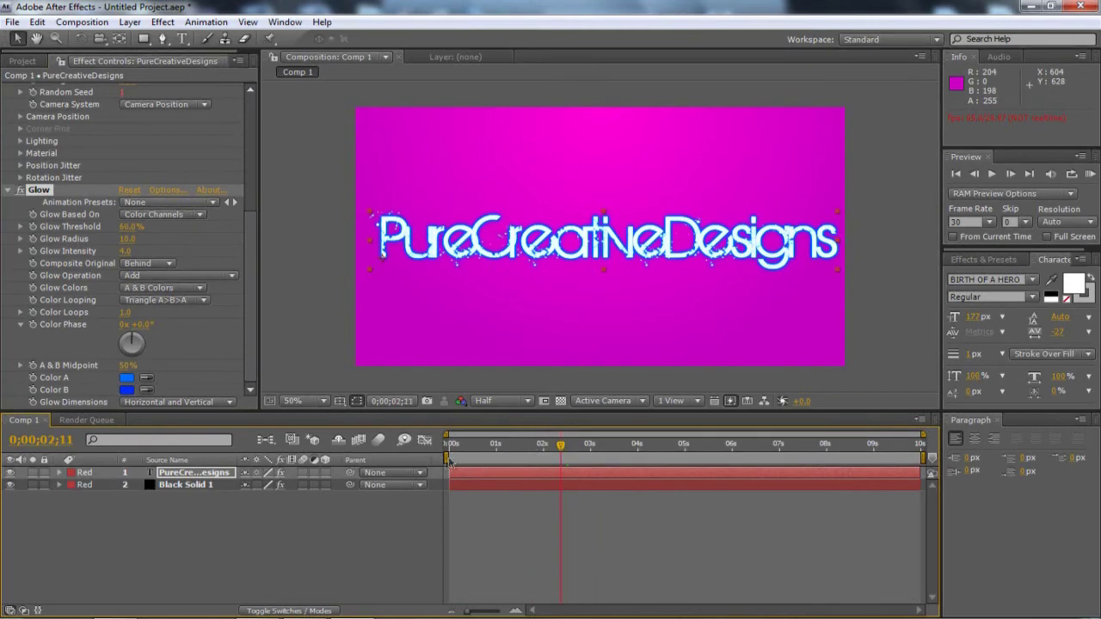
{"action": "left_click", "coordinate": [196, 514]}
{"action": "left_click", "coordinate": [184, 473]}
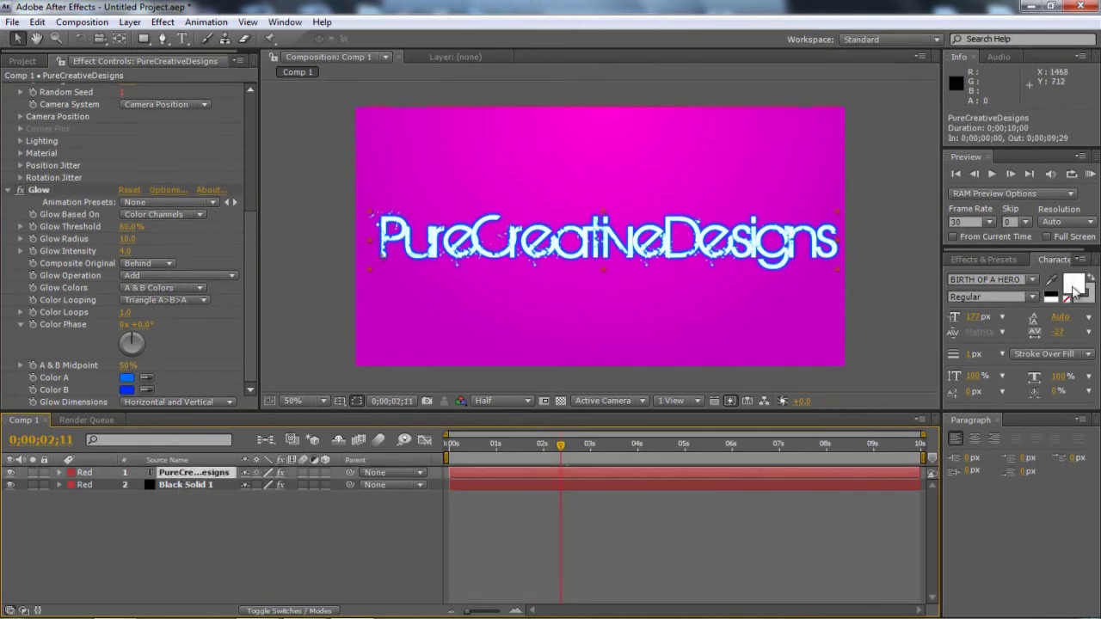
{"action": "left_click", "coordinate": [162, 22]}
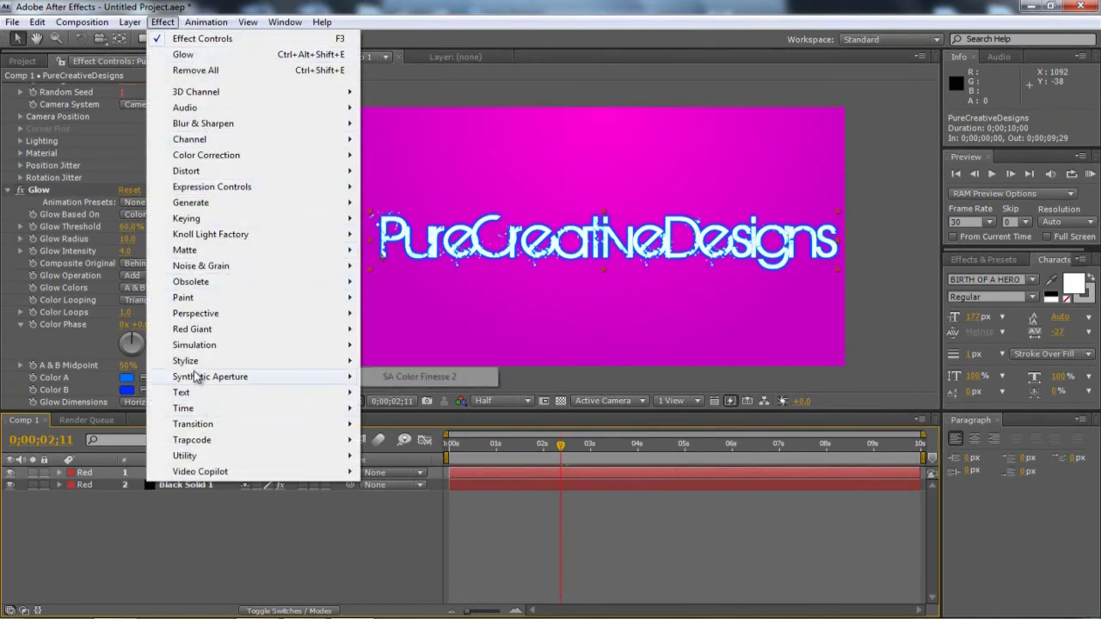
{"action": "mouse_move", "coordinate": [193, 362]}
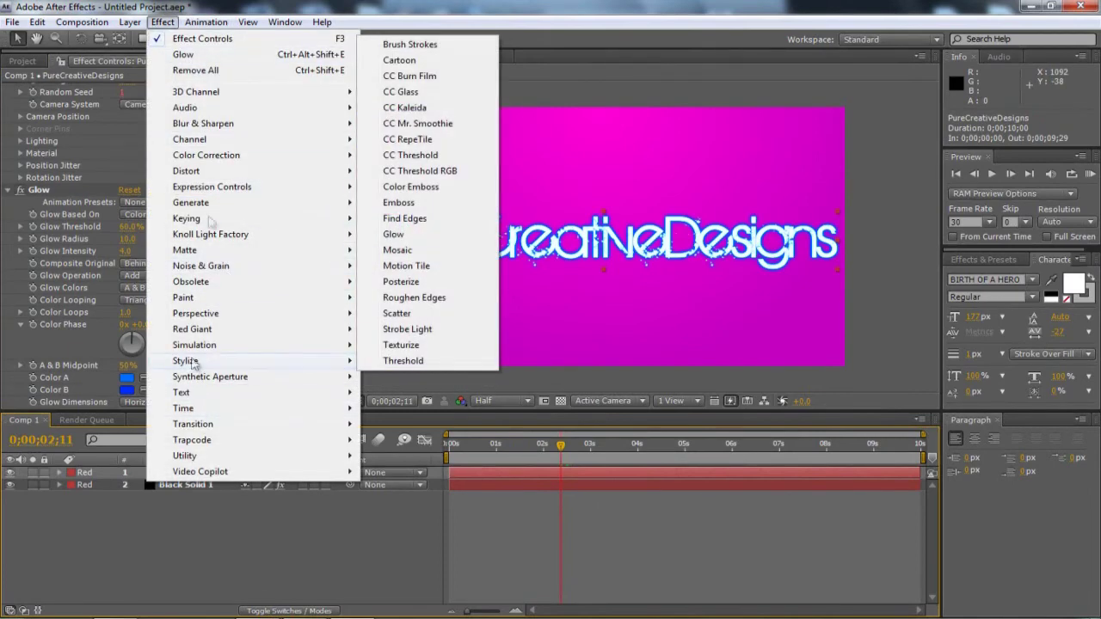
{"action": "mouse_move", "coordinate": [199, 204]}
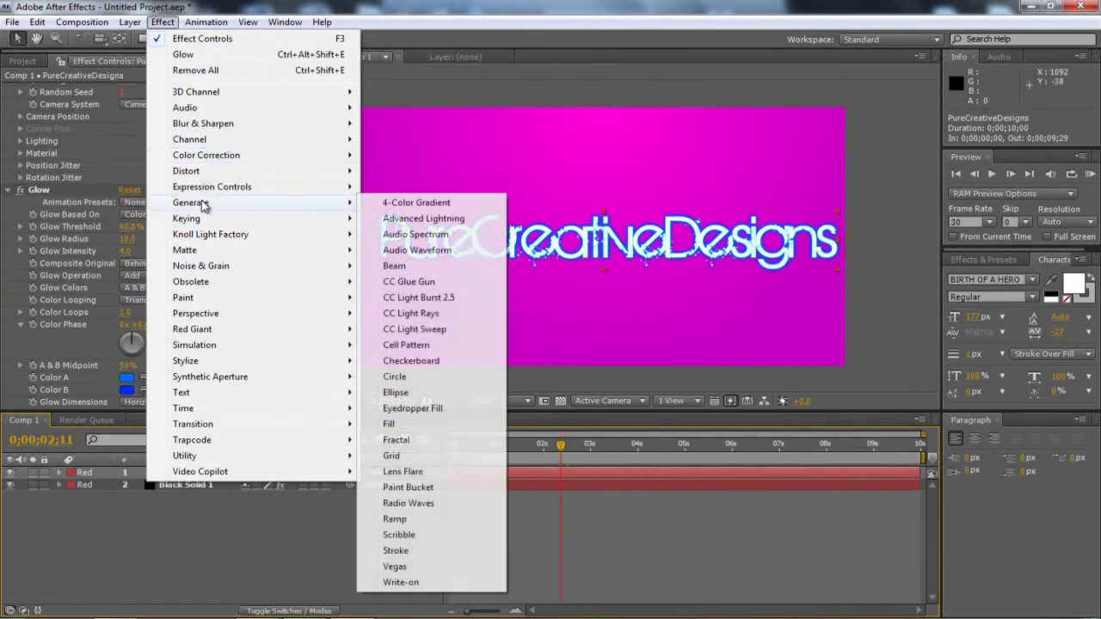
{"action": "left_click", "coordinate": [396, 424]}
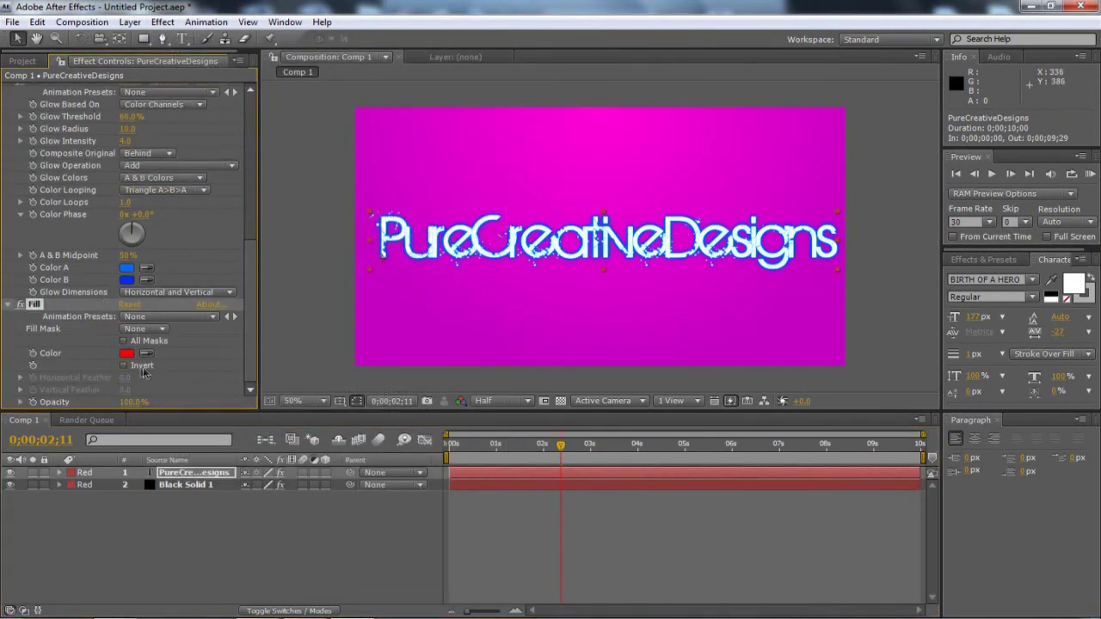
{"action": "left_click", "coordinate": [127, 355]}
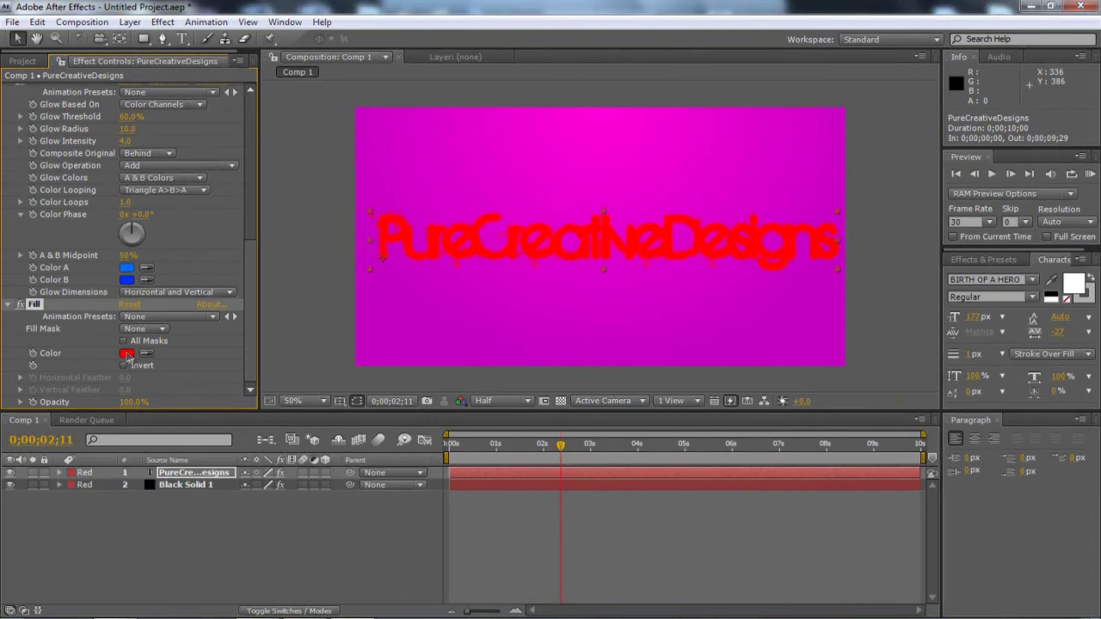
{"action": "left_click_drag", "start_coordinate": [626, 344], "coordinate": [631, 395]}
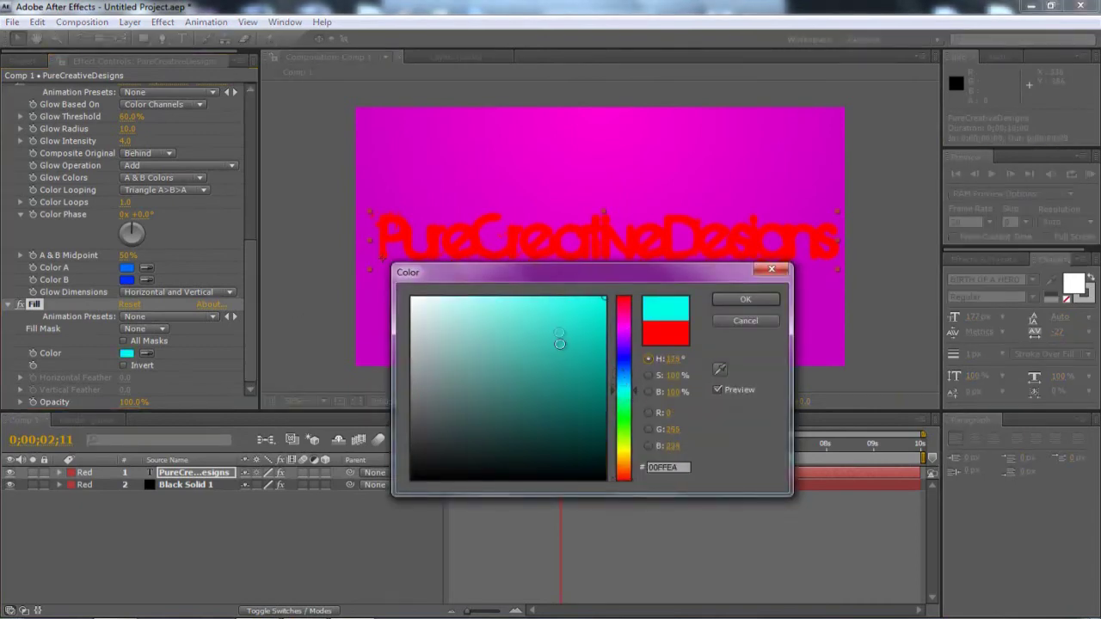
{"action": "left_click", "coordinate": [749, 300]}
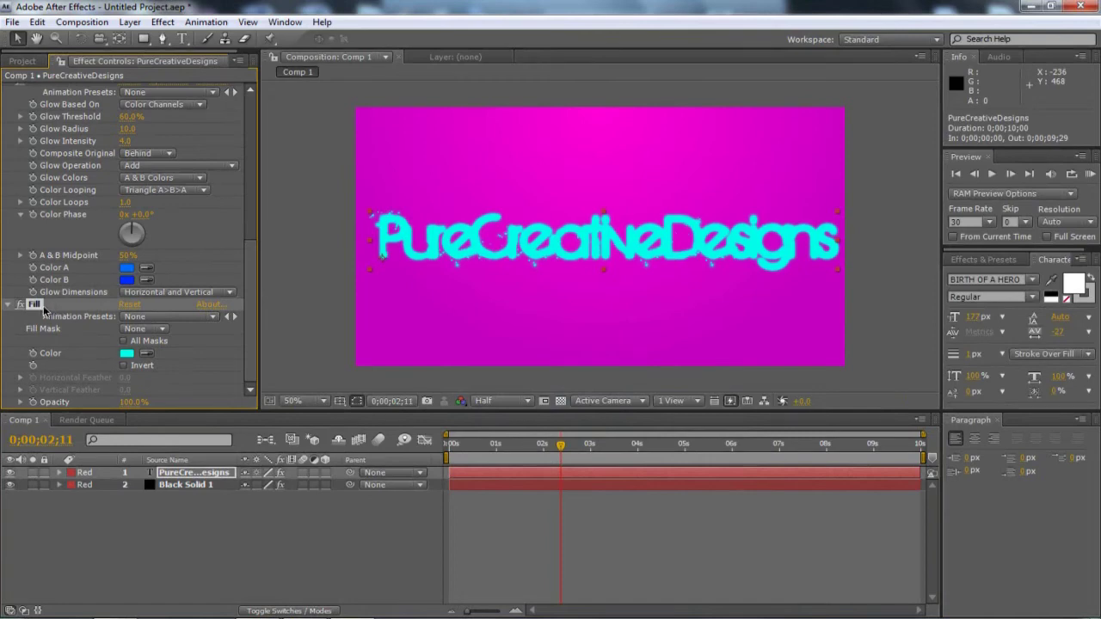
{"action": "key", "text": "Delete"}
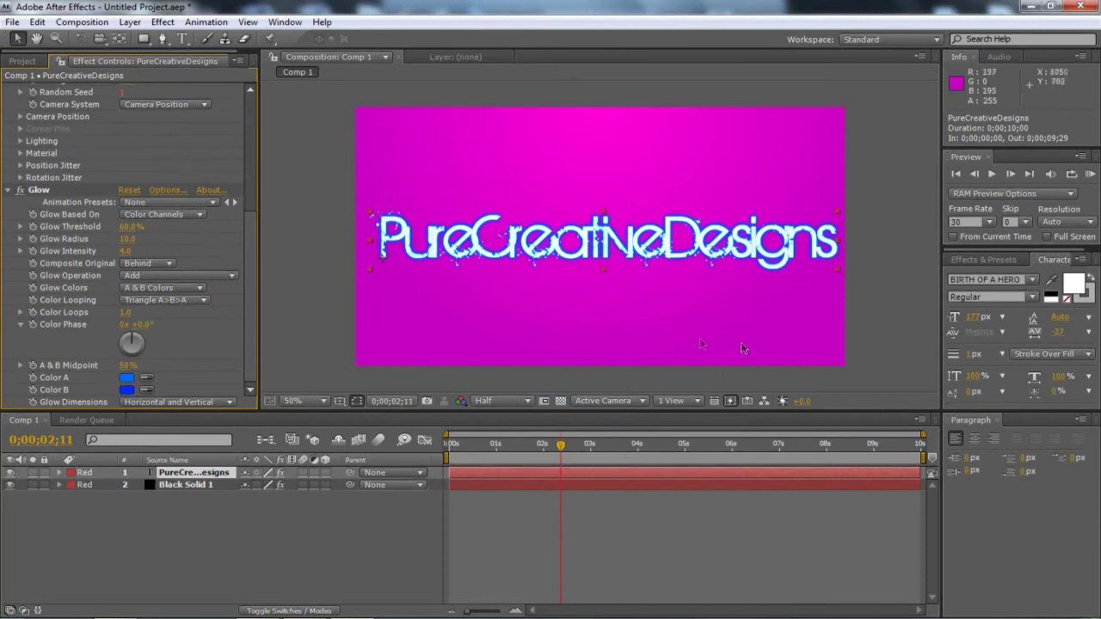
Step: Preview the title animation from the composition start, then stop playback
{"action": "left_click_drag", "start_coordinate": [566, 453], "coordinate": [447, 450]}
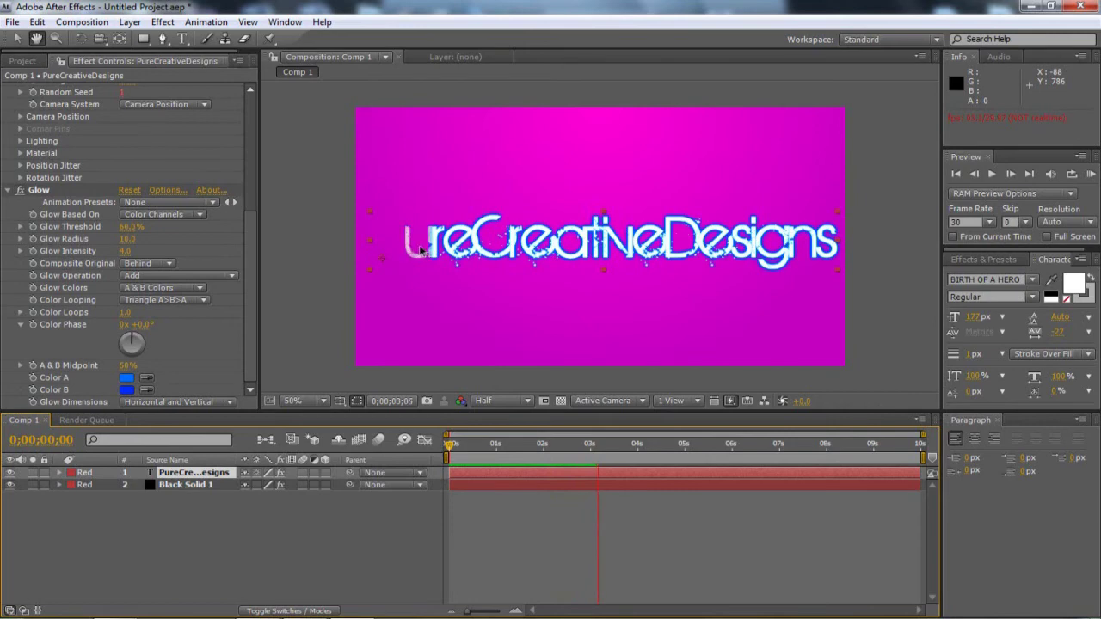
{"action": "key", "text": "space"}
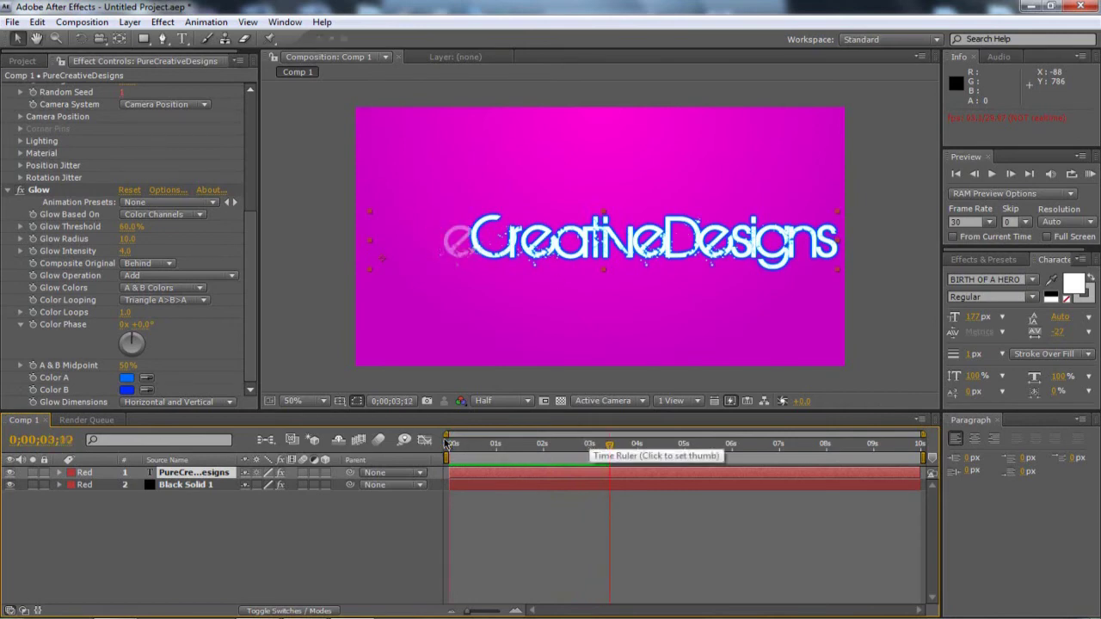
Step: Drag the Work Area End marker to about 5 seconds, where the title has nearly left
{"action": "left_click", "coordinate": [449, 444]}
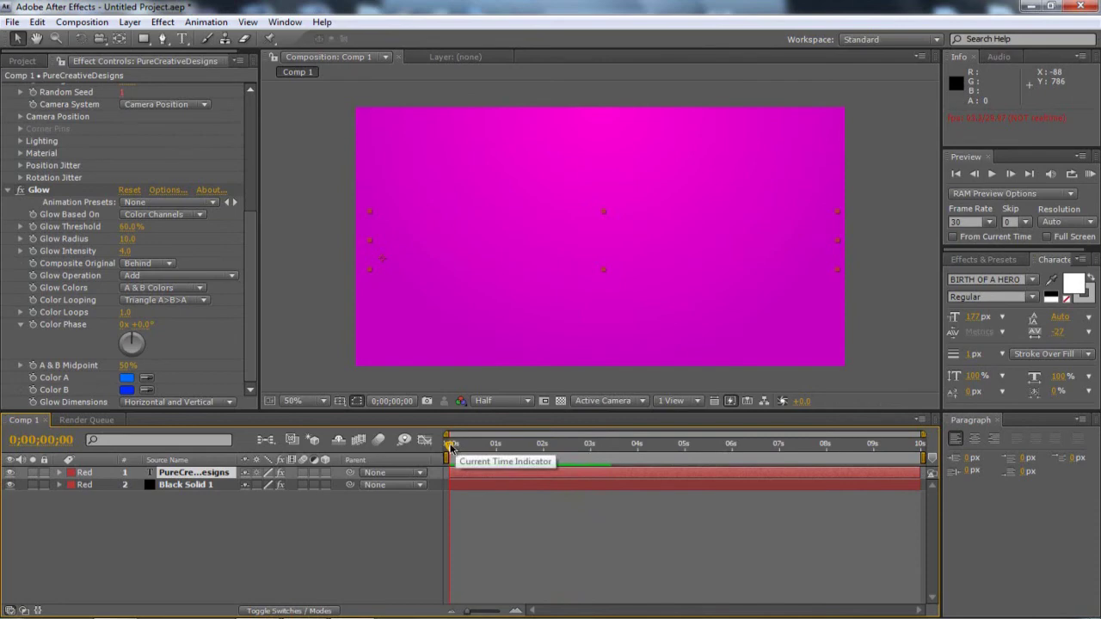
{"action": "left_click", "coordinate": [641, 449]}
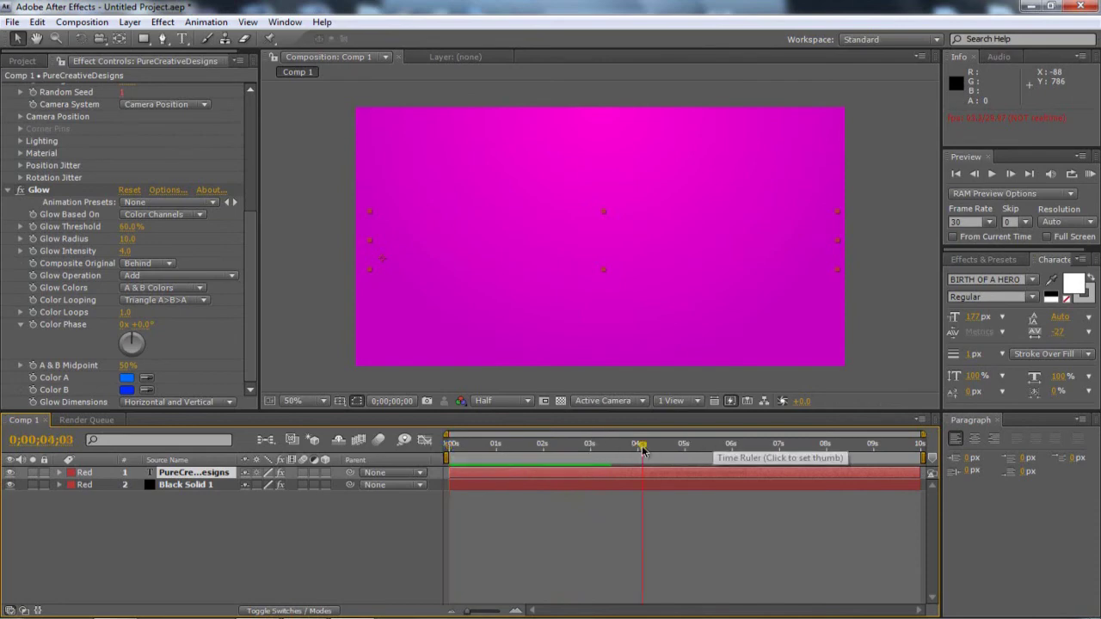
{"action": "left_click", "coordinate": [651, 450]}
{"action": "left_click_drag", "start_coordinate": [651, 451], "coordinate": [699, 454]}
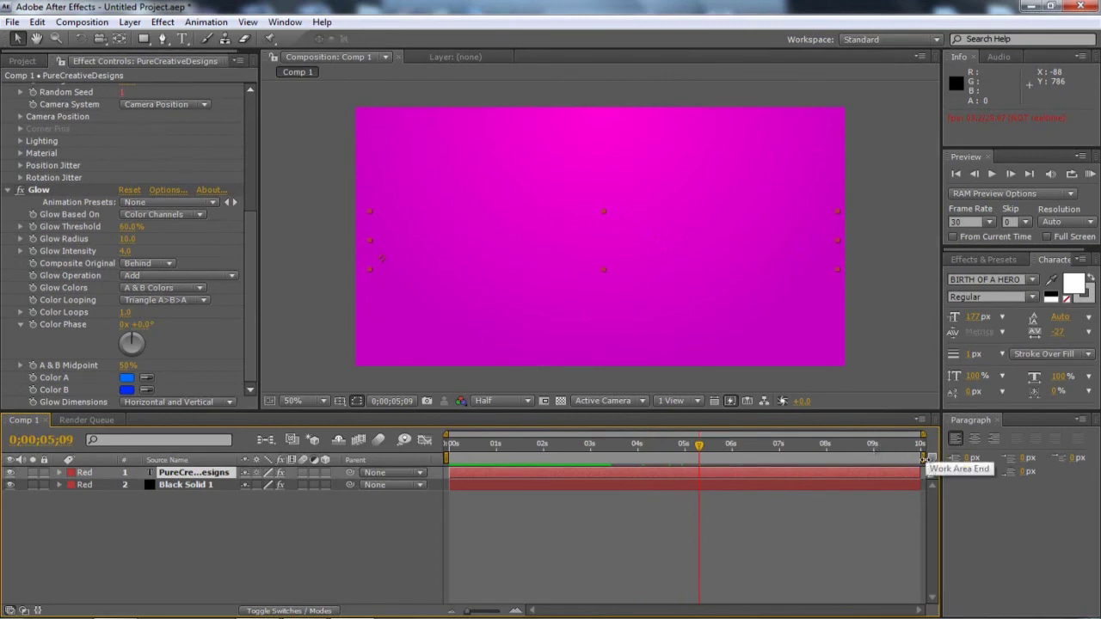
{"action": "mouse_move", "coordinate": [923, 458]}
{"action": "left_mouse_down"}
{"action": "mouse_move", "coordinate": [709, 457]}
{"action": "mouse_move", "coordinate": [702, 481]}
{"action": "left_mouse_up"}
Step: Check the ending near 0;00;04;23, then RAM-preview the trimmed work area
{"action": "left_click", "coordinate": [452, 443]}
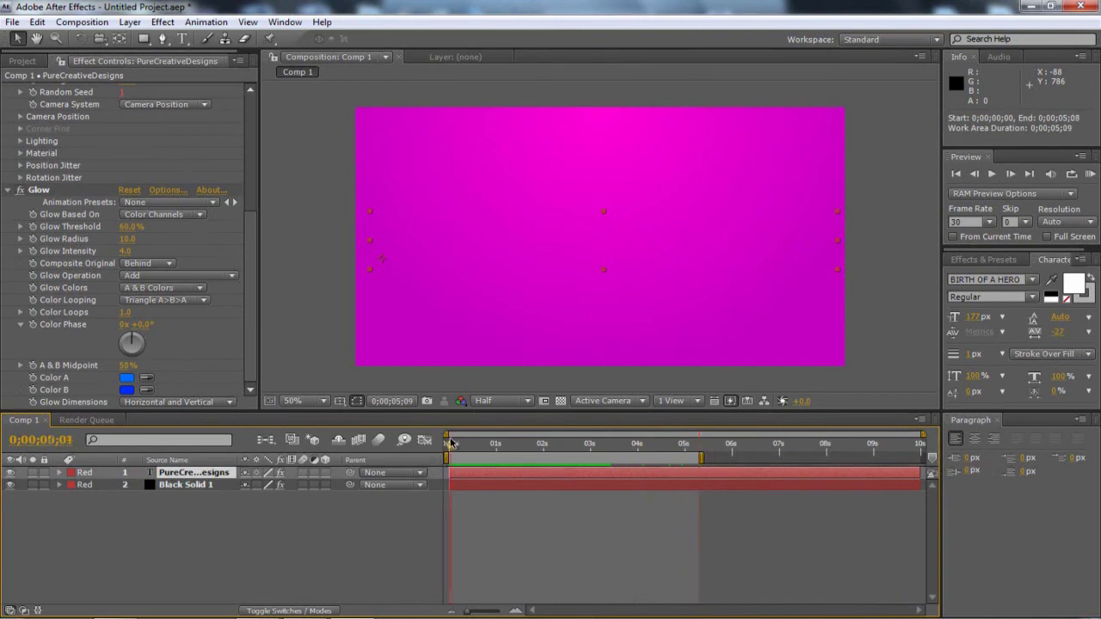
{"action": "left_click_drag", "start_coordinate": [451, 447], "coordinate": [689, 459]}
{"action": "left_click", "coordinate": [675, 448]}
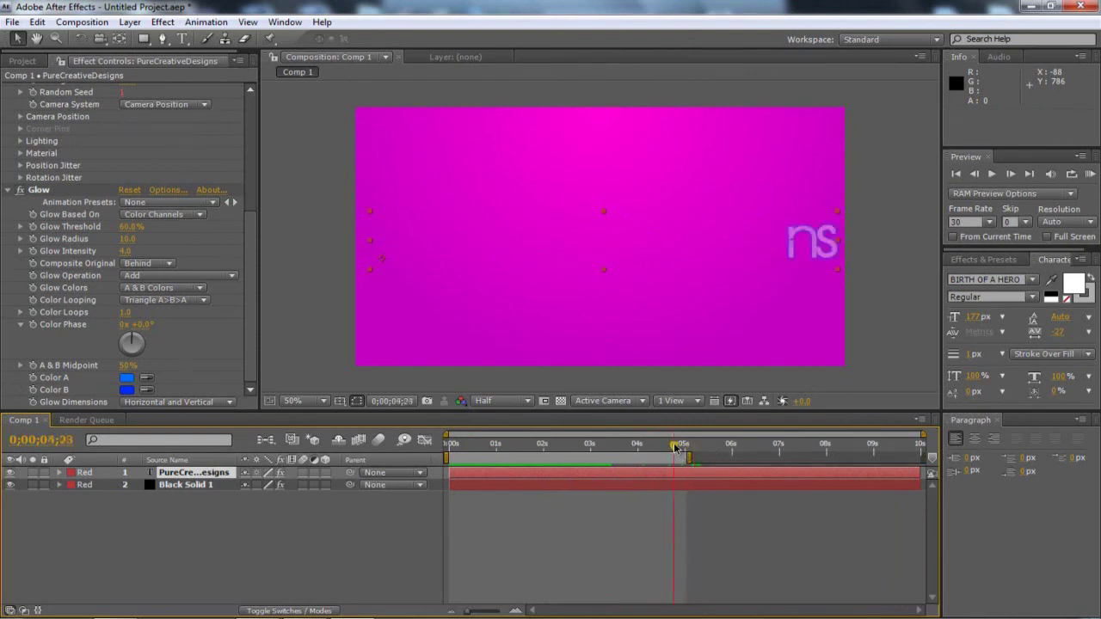
{"action": "key", "text": "KP_0"}
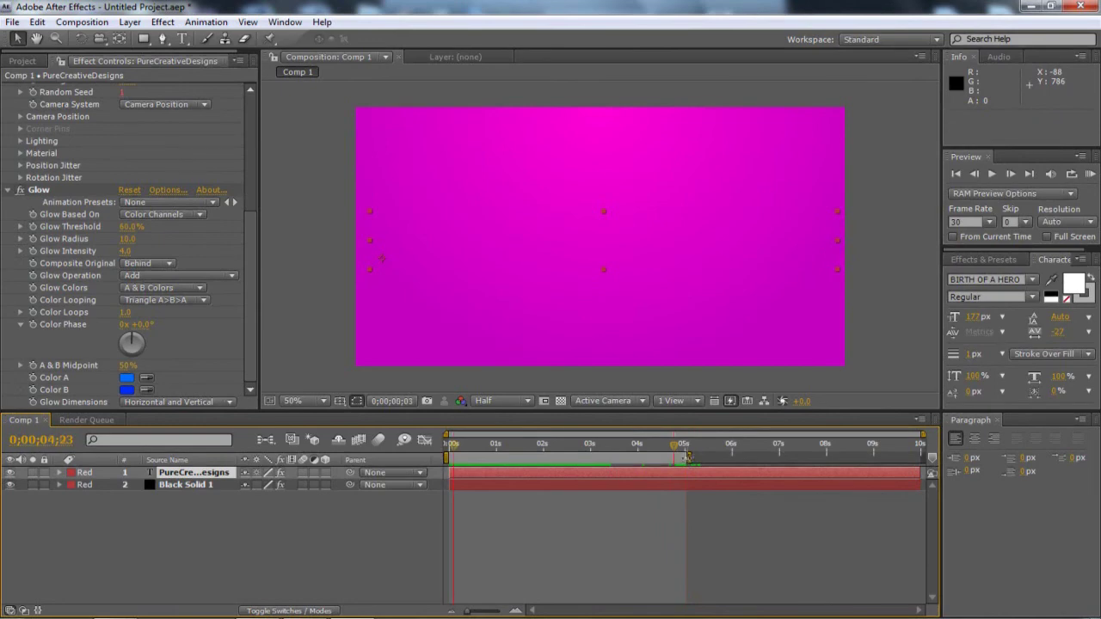
{"action": "left_click_drag", "start_coordinate": [454, 445], "coordinate": [448, 444]}
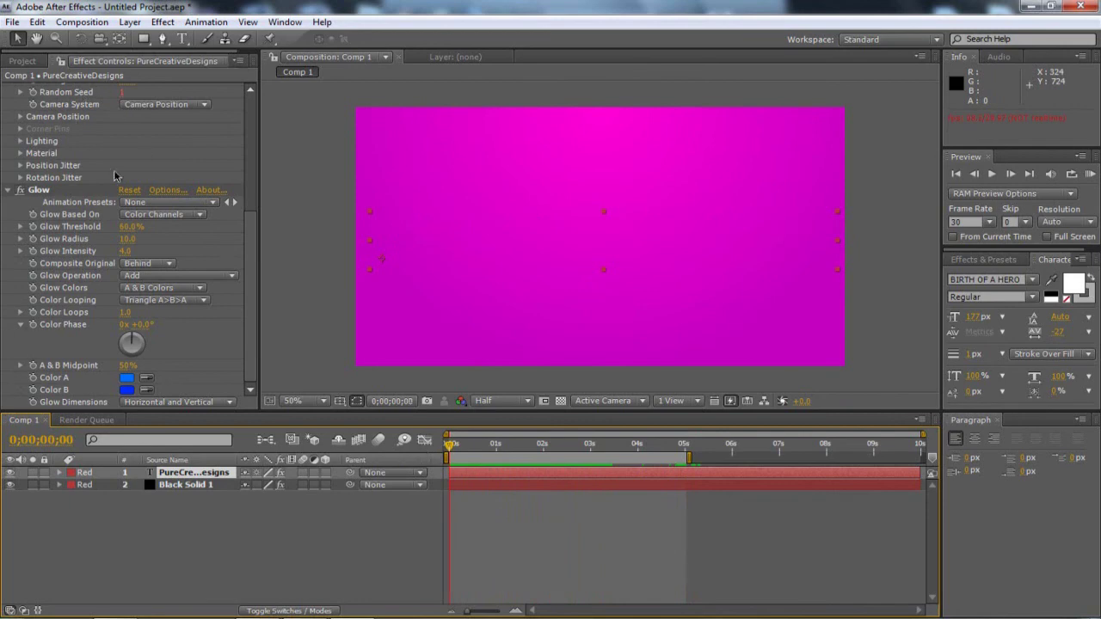
Step: Zoom the Composition viewer in and back to 100%, then scrub to about one second
{"action": "key", "text": "period"}
{"action": "key", "text": "period"}
{"action": "key", "text": "period"}
{"action": "key", "text": "period"}
{"action": "key", "text": "comma"}
{"action": "key", "text": "comma"}
{"action": "key", "text": "comma"}
{"action": "key", "text": "comma"}
{"action": "key", "text": "comma"}
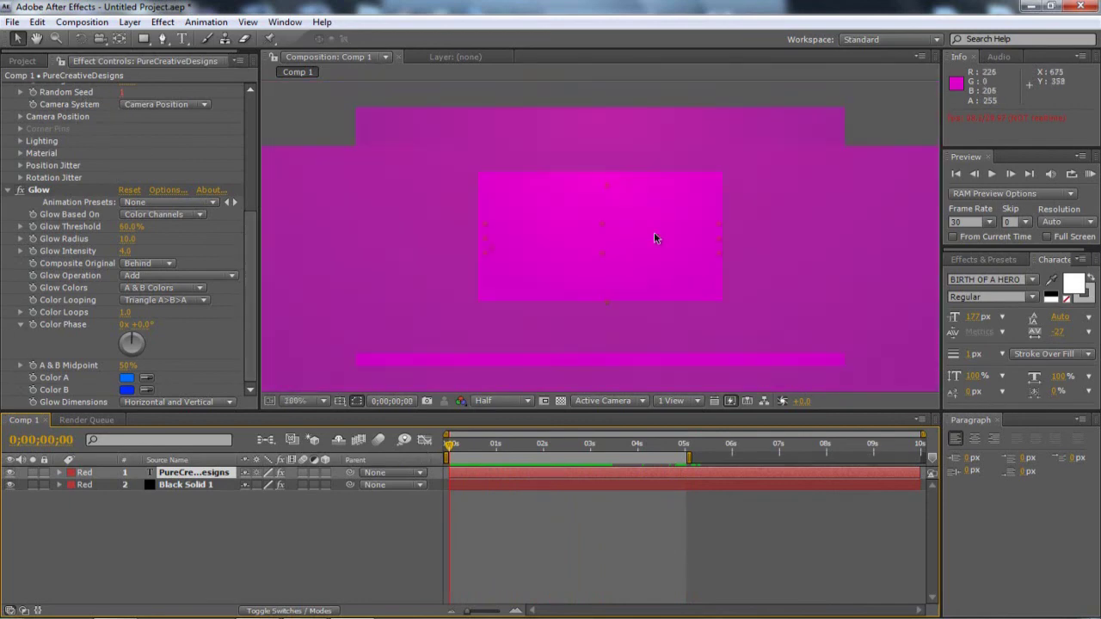
{"action": "key", "text": "period"}
{"action": "key", "text": "period"}
{"action": "key", "text": "period"}
{"action": "left_click_drag", "start_coordinate": [496, 444], "coordinate": [520, 447]}
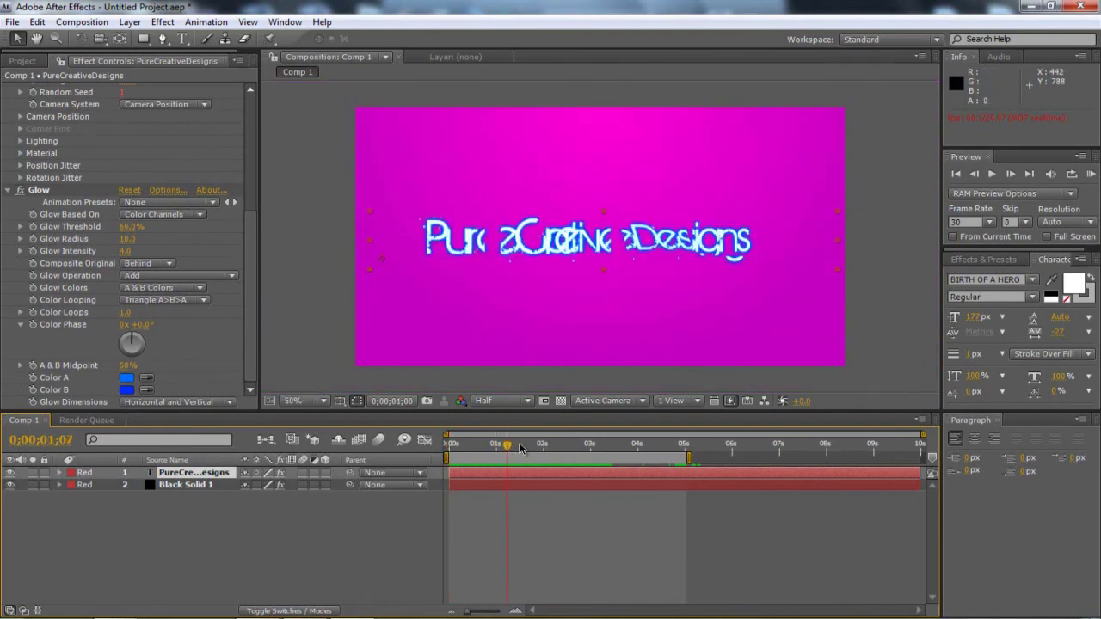